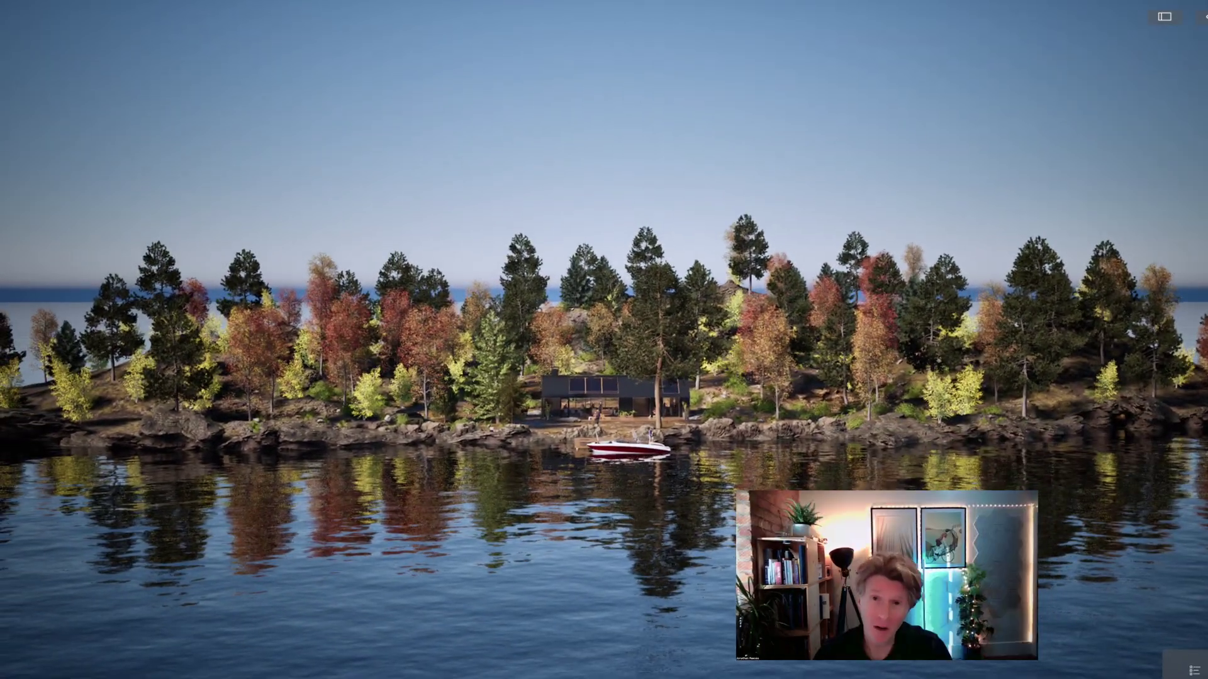
Step: Exit the full-screen view and apply the Default environment preset to the island scene
key("Escape")
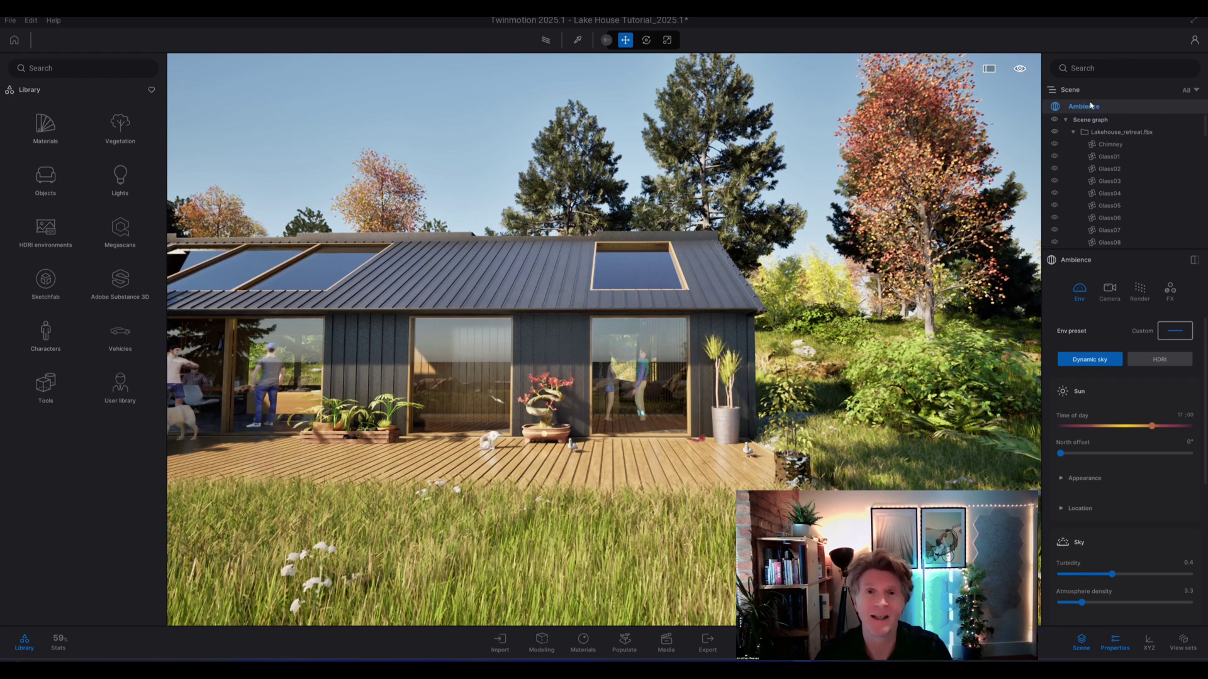
key("a")
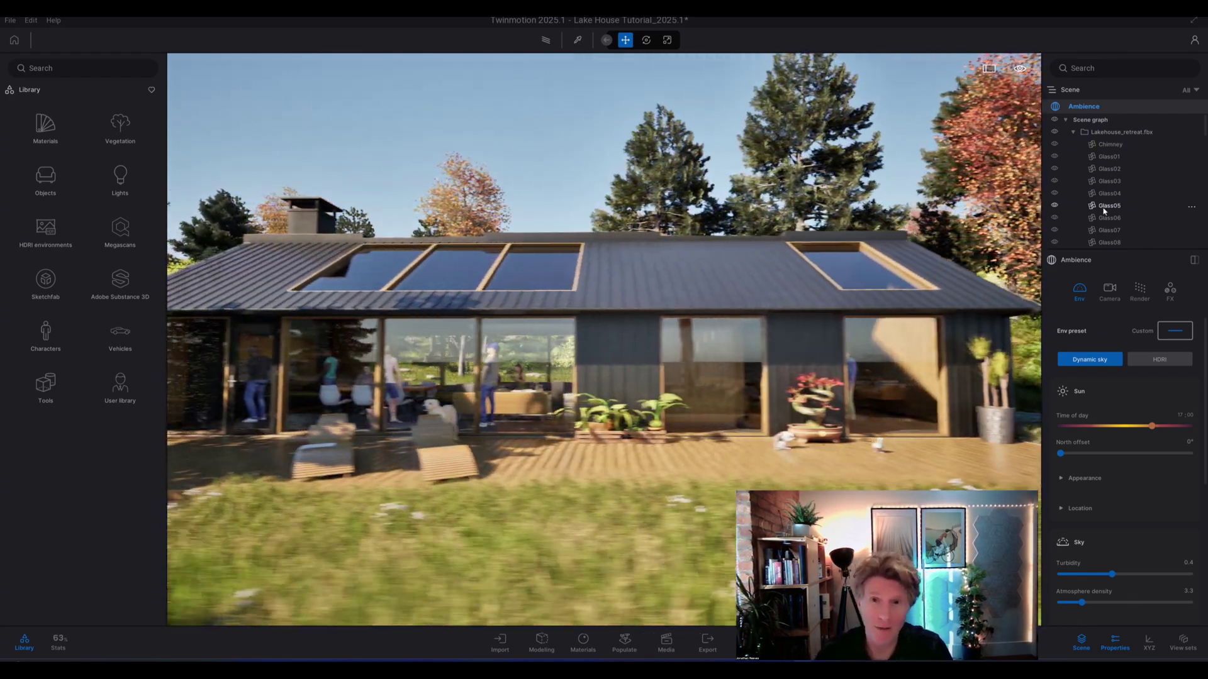
key("a")
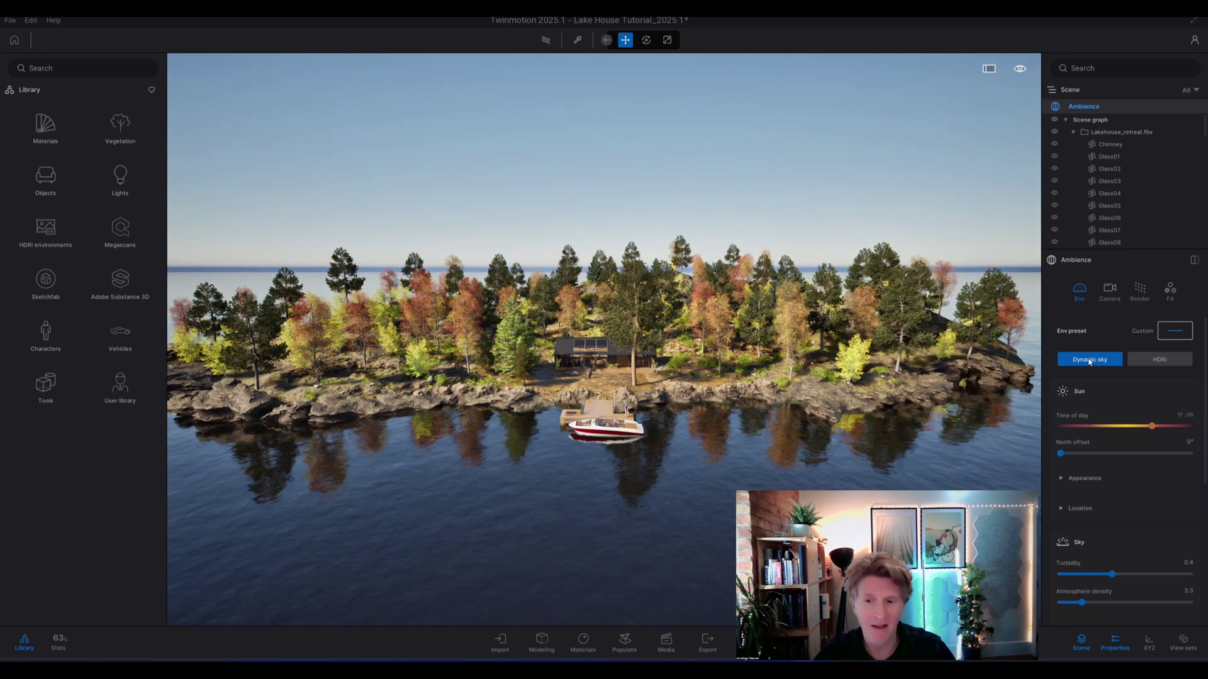
left_click(1173, 333)
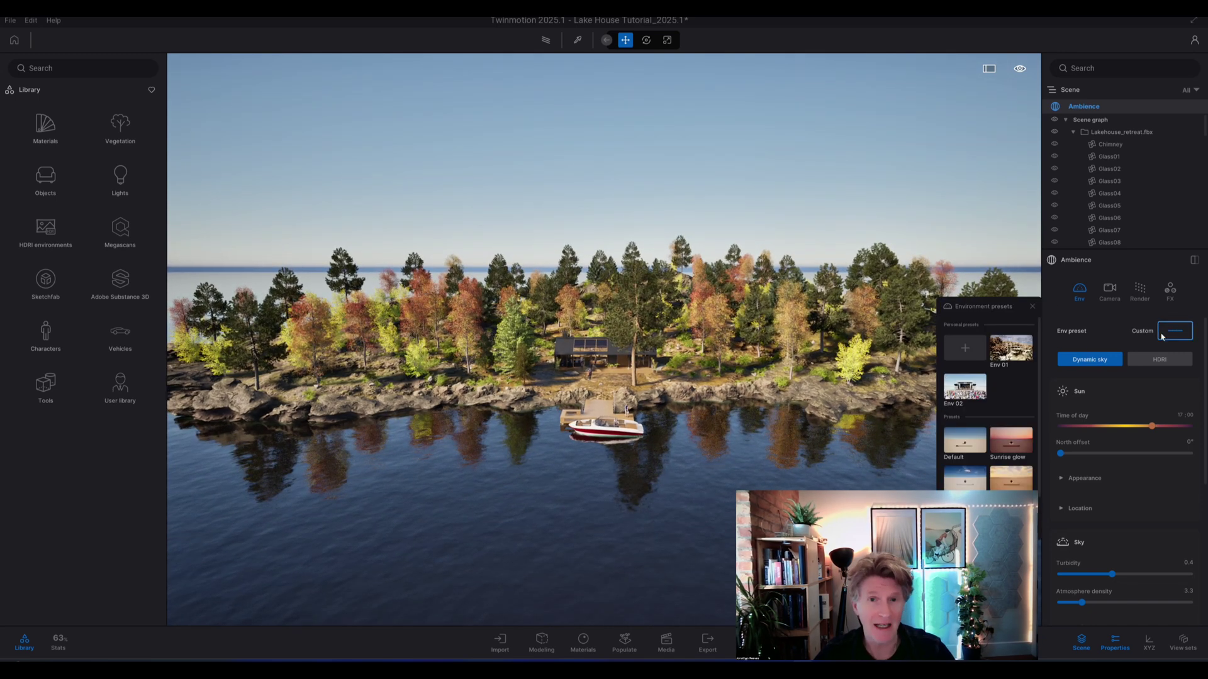
left_click(964, 441)
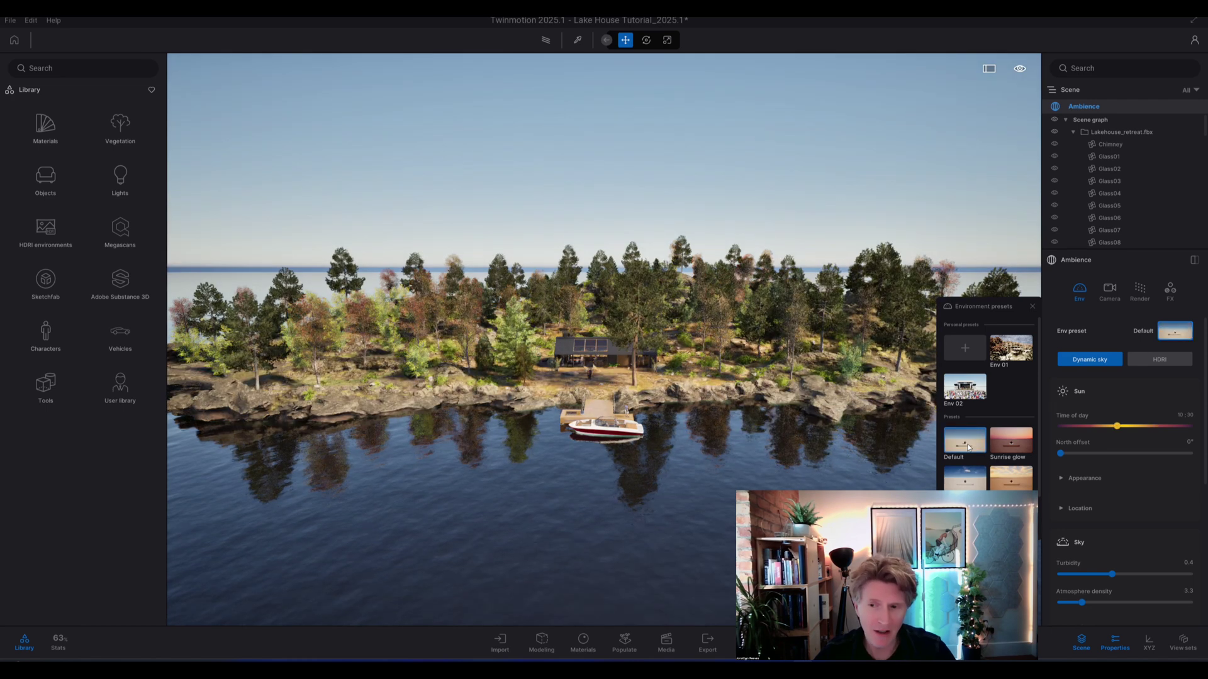
Step: Set the sun's time of day to about 18:10
left_click(1095, 391)
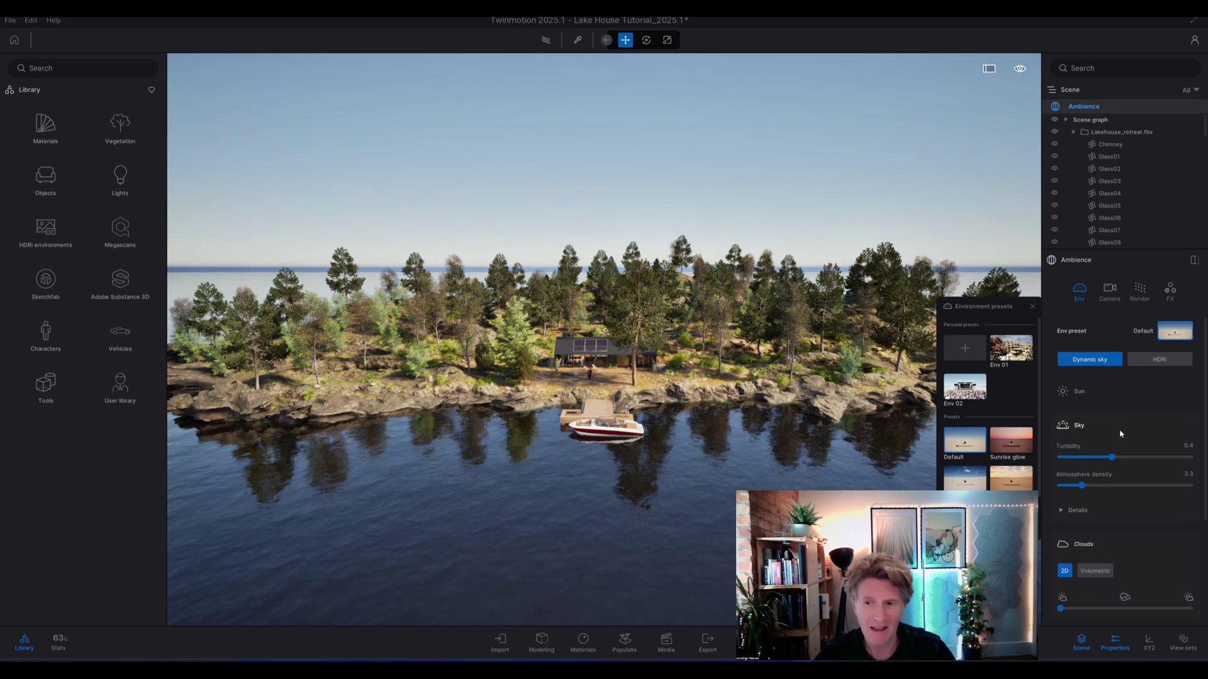
left_click(1080, 390)
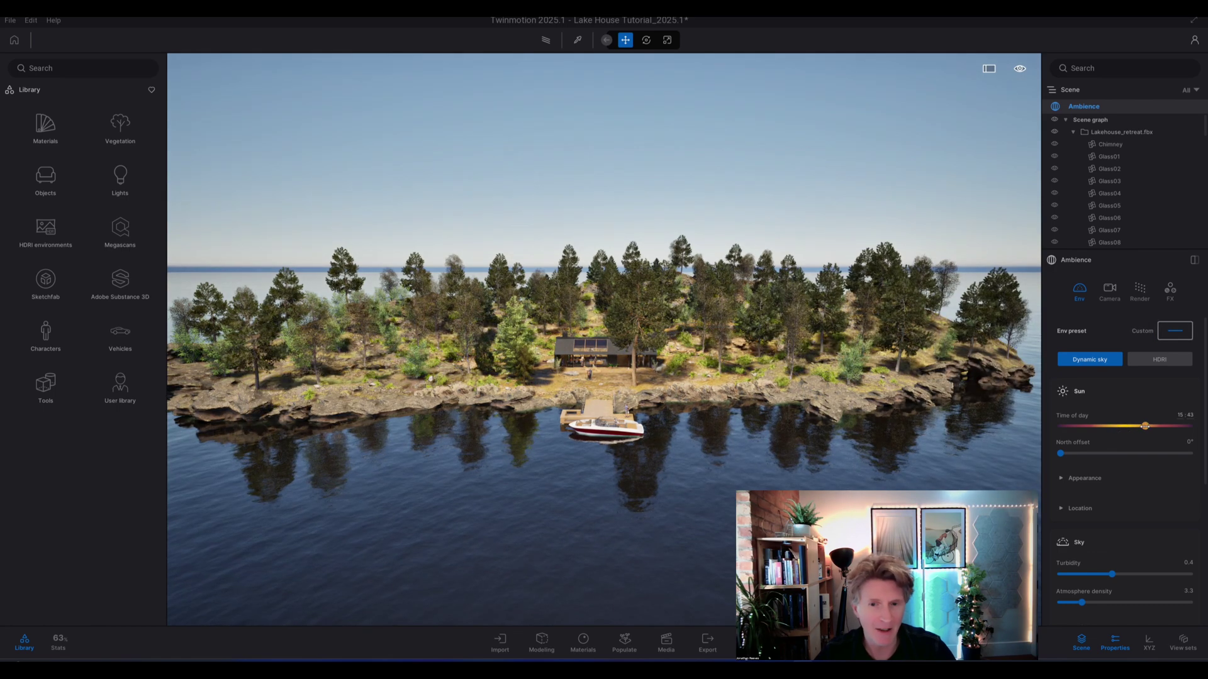
mouse_move(1152, 427)
left_mouse_down()
mouse_move(1172, 425)
mouse_move(1160, 425)
left_mouse_up()
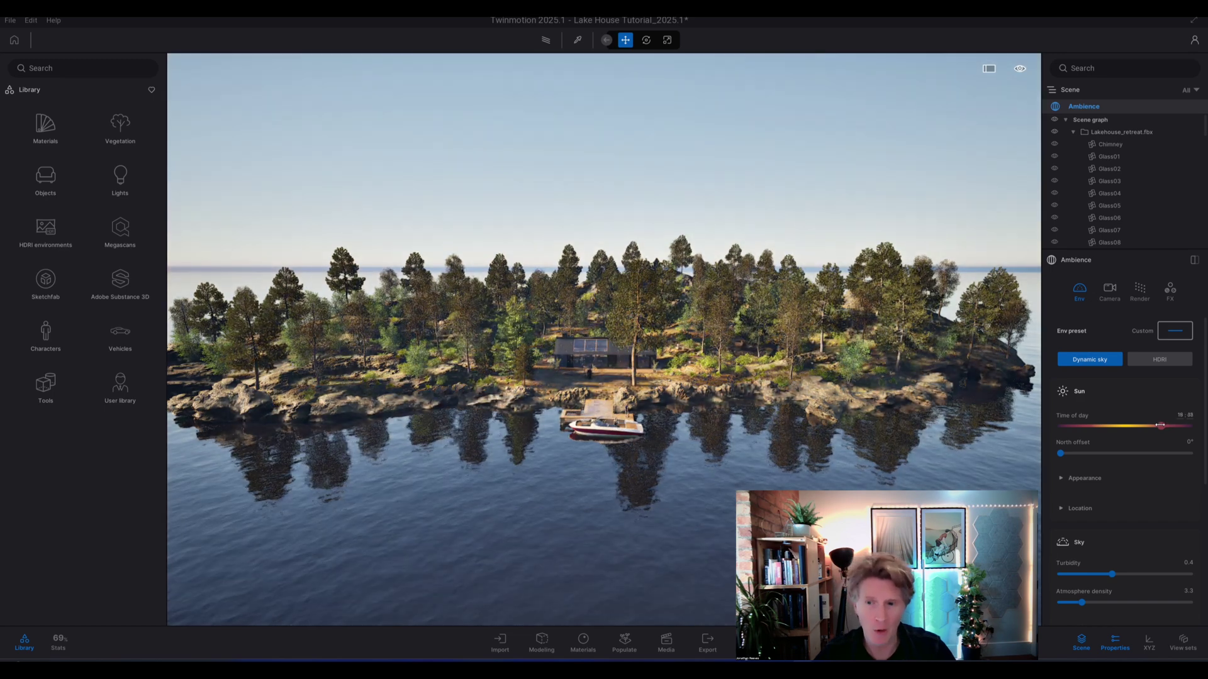
Step: Switch the clouds from 2D to Volumetric and set the cloud coverage to about one third of its range
scroll(1084, 451, "down", 3)
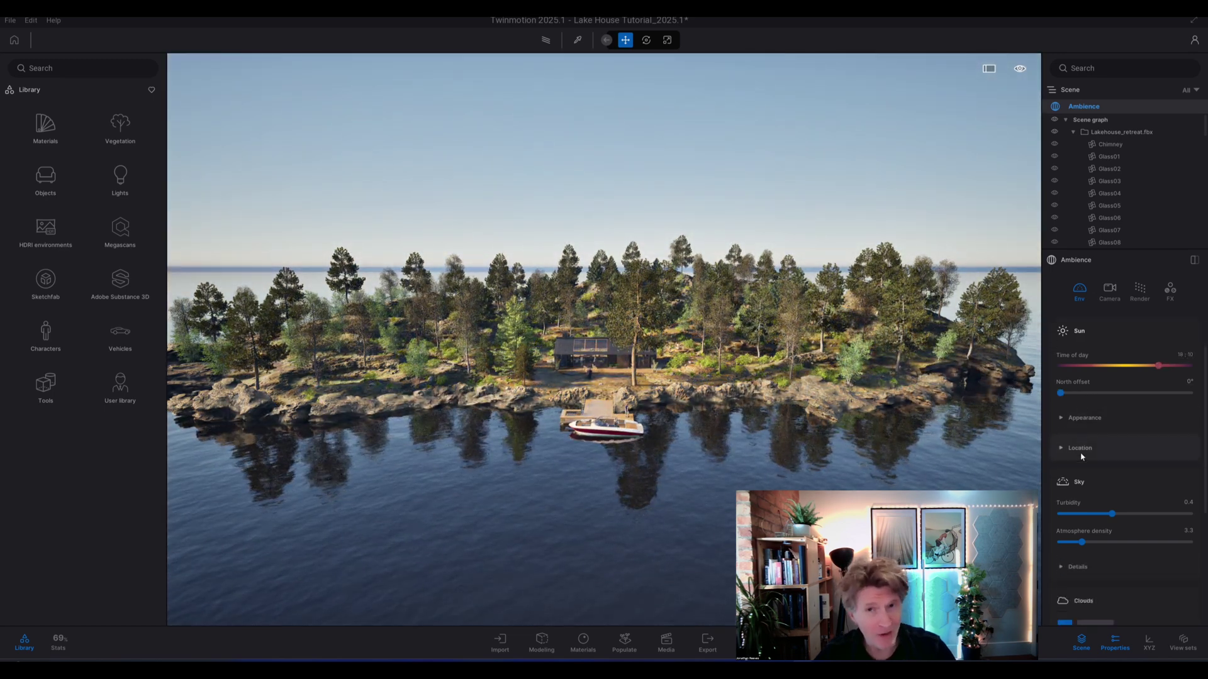
scroll(1092, 453, "down", 1)
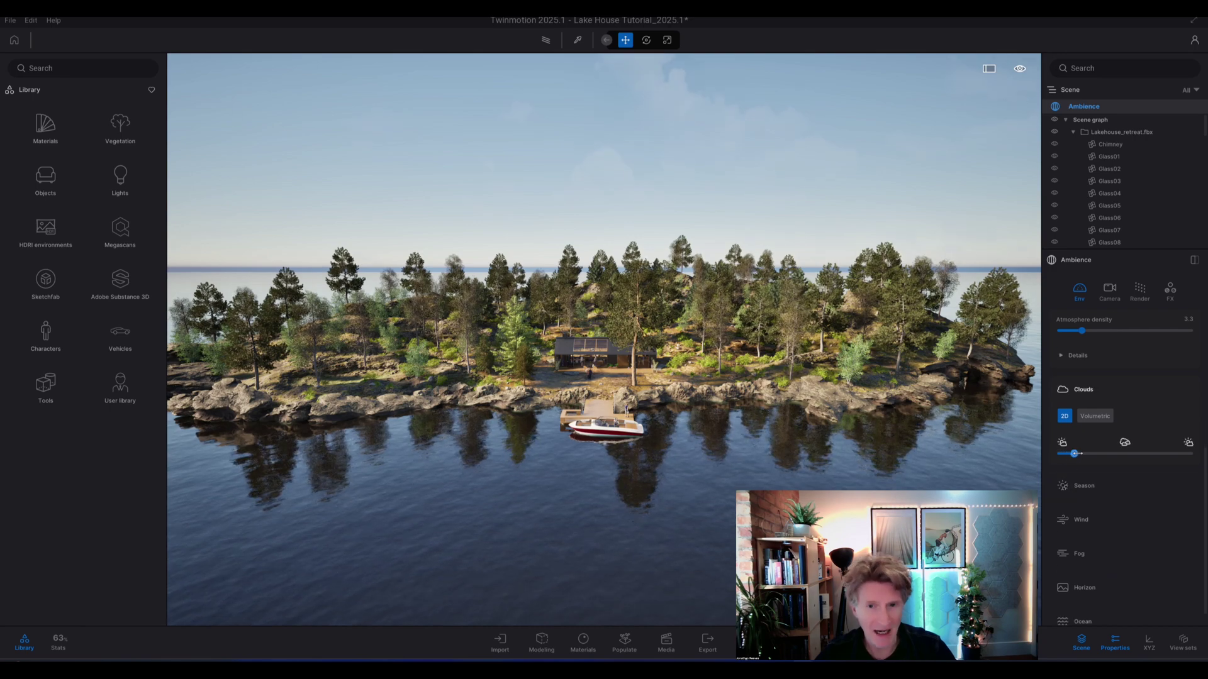
mouse_move(1076, 453)
left_mouse_down()
mouse_move(1155, 454)
mouse_move(1097, 453)
left_mouse_up()
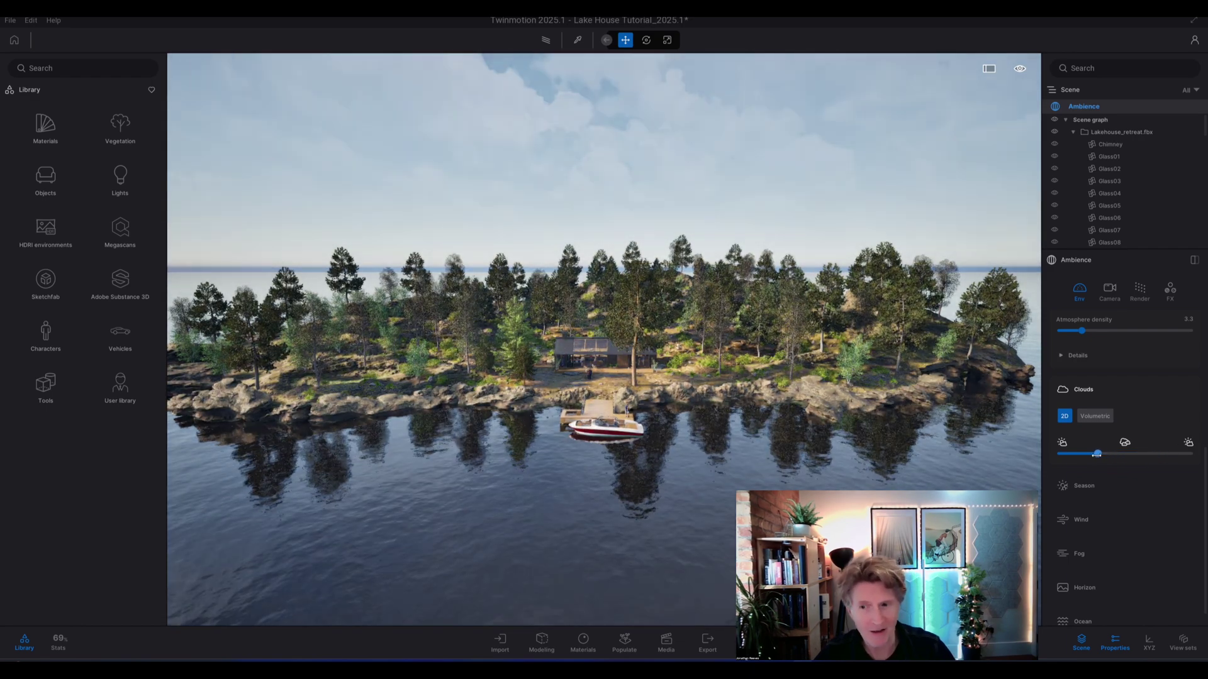
left_click(1095, 417)
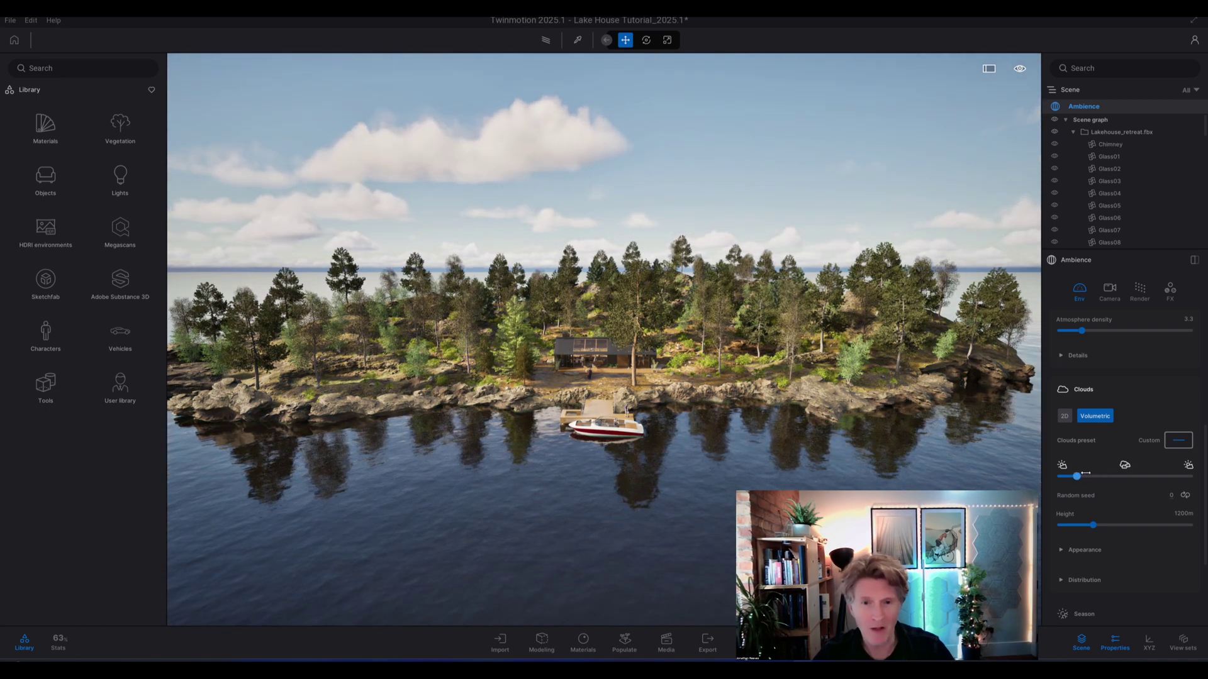
left_click_drag(1093, 474, 1105, 471)
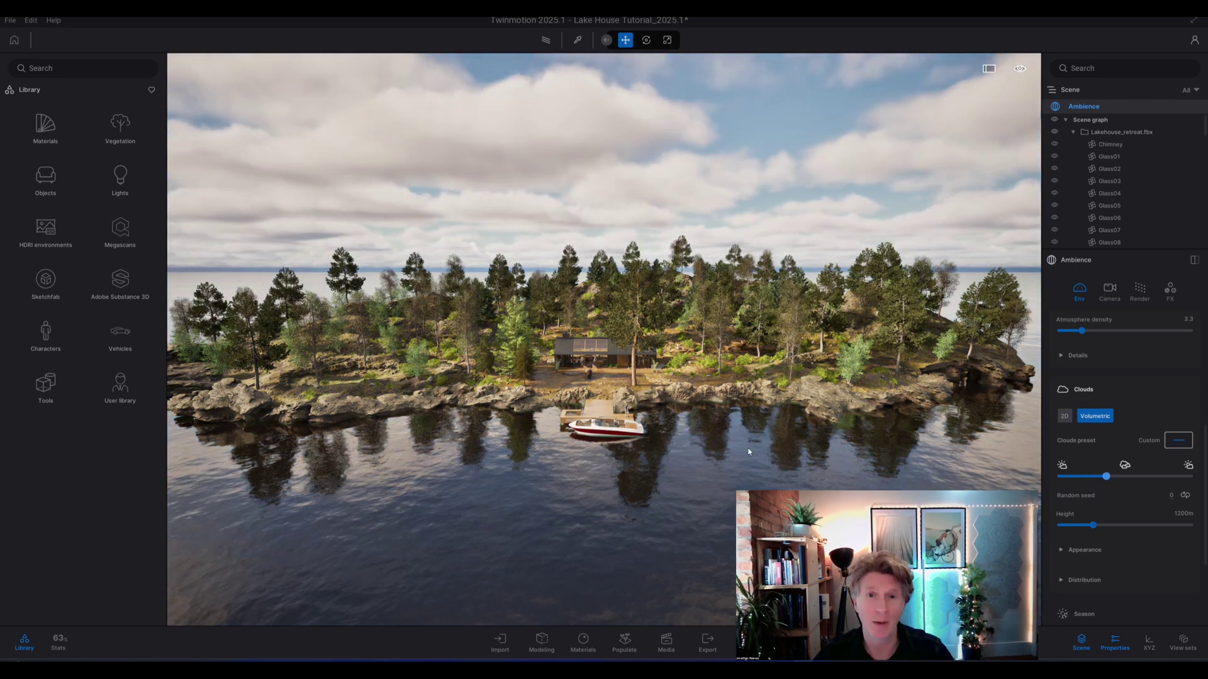
Step: Frame the lake house and boat from low across the water and save the view as a new media image
key("q")
right_click_drag(719, 453, 698, 391)
key("q")
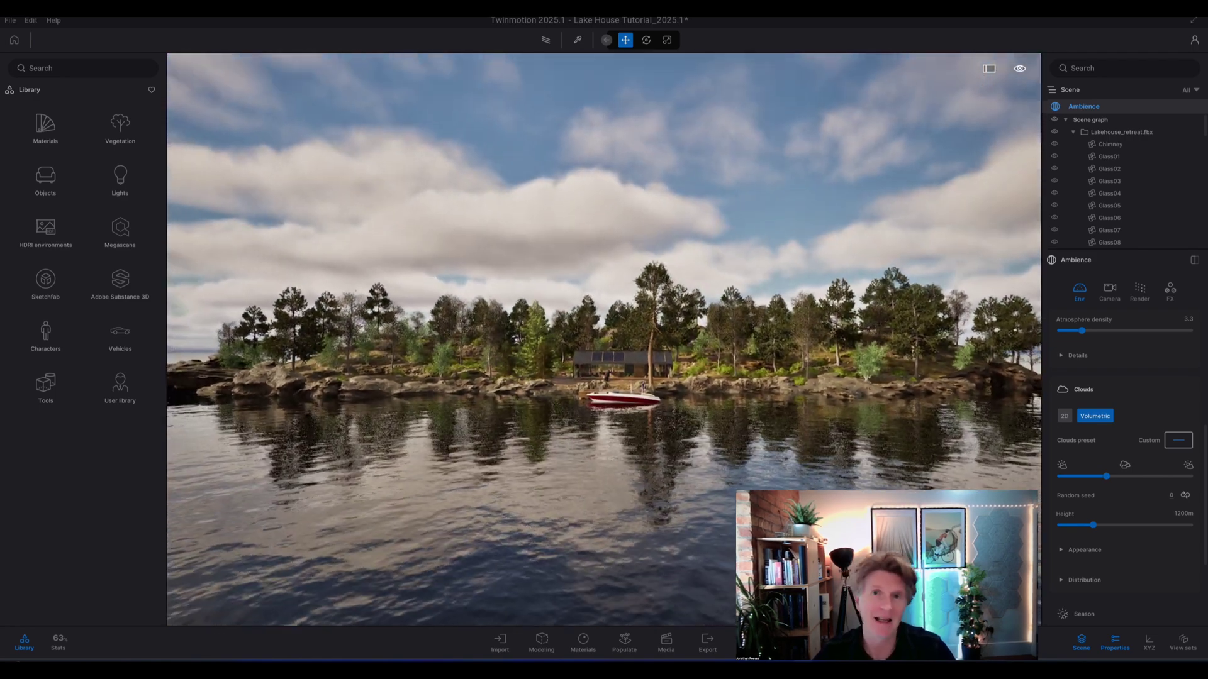
left_click(666, 639)
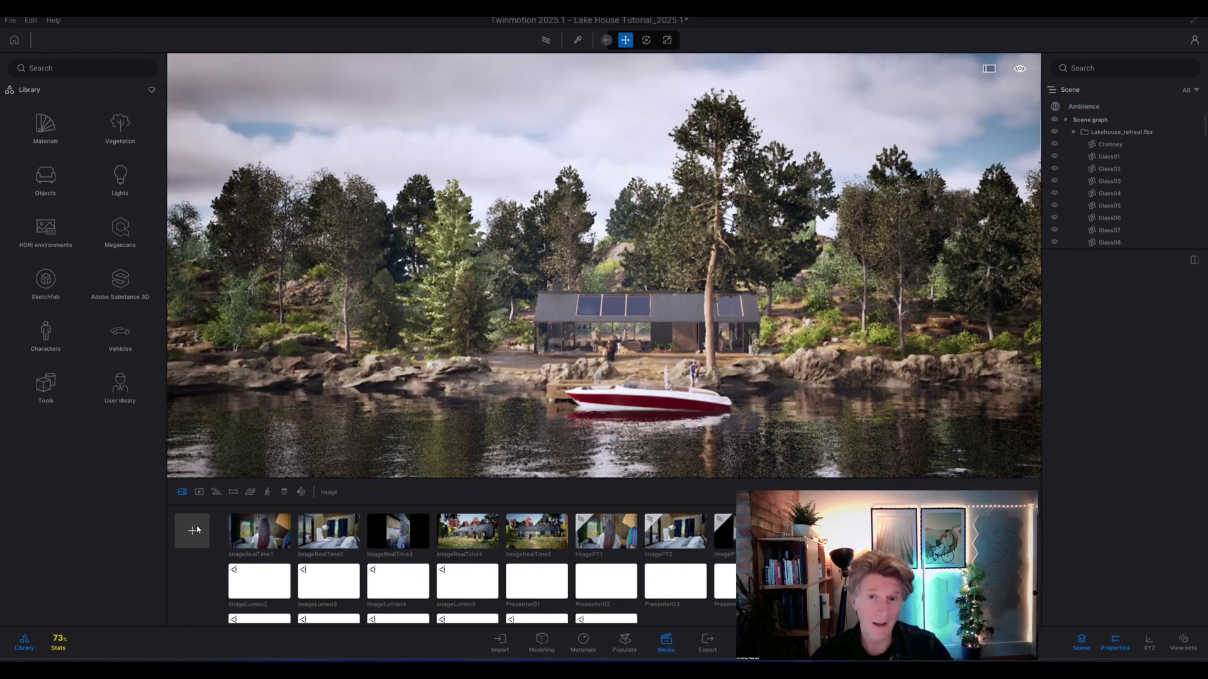
left_click(196, 530)
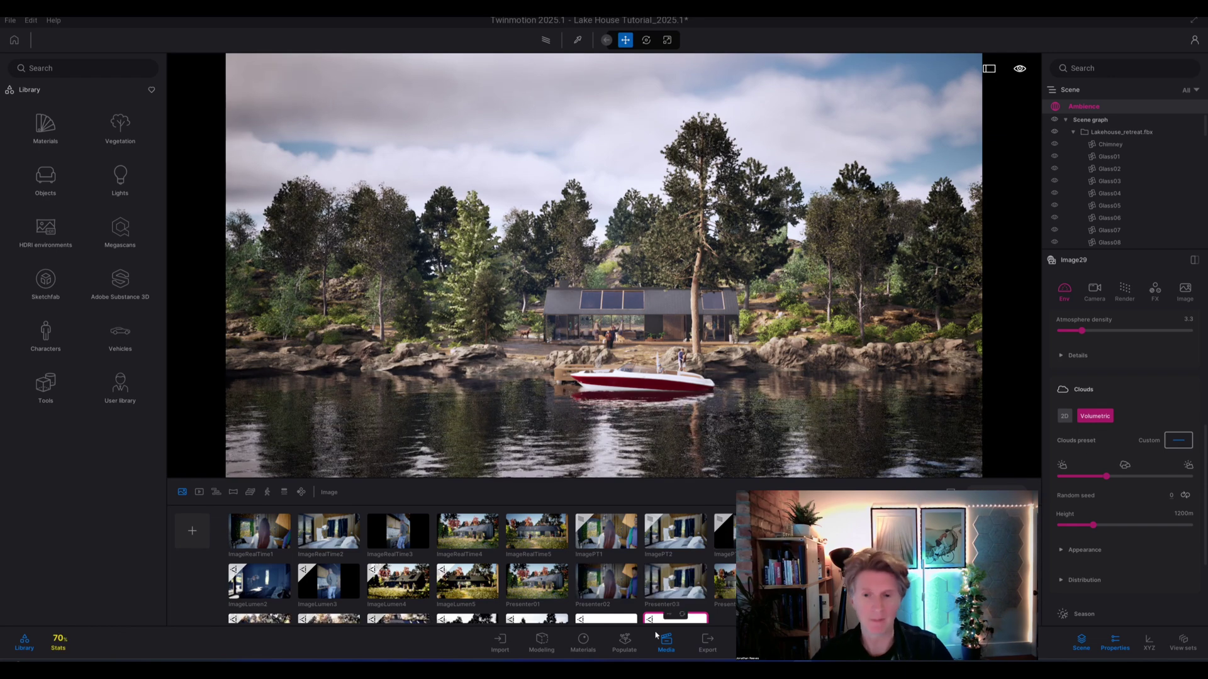
left_click(665, 641)
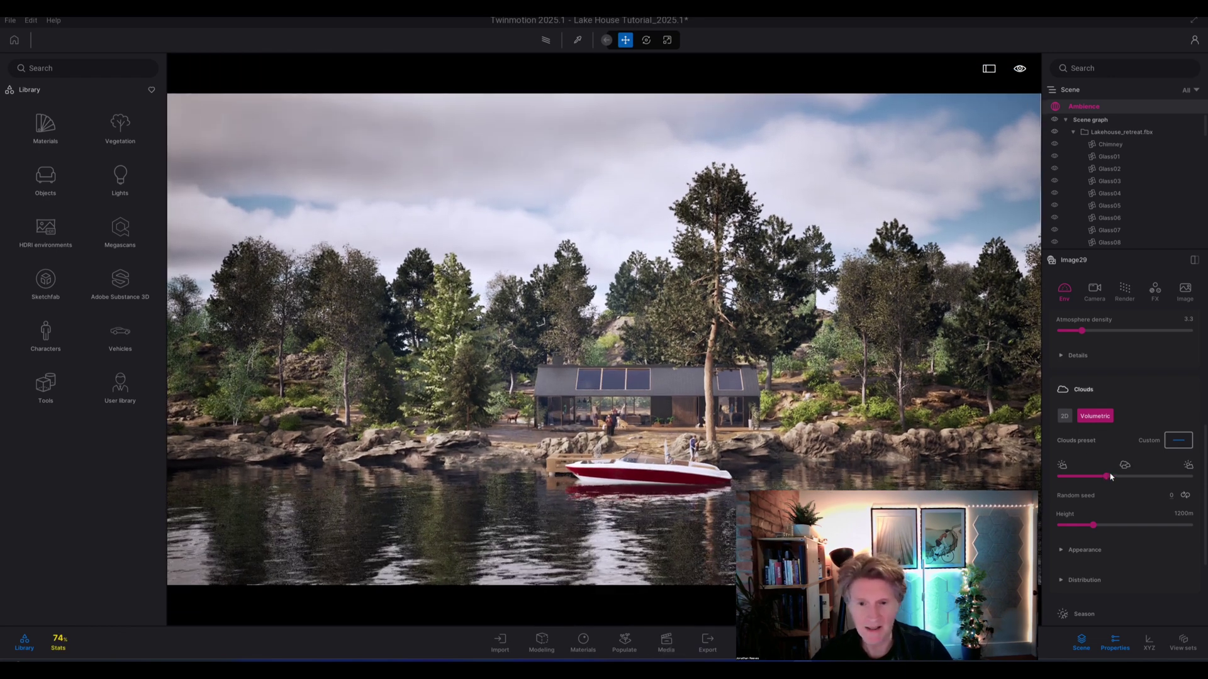
Step: Set the image's volumetric cloud coverage to about 70% of its range and the cloud scale to about 0.18
left_click_drag(1110, 477, 1151, 476)
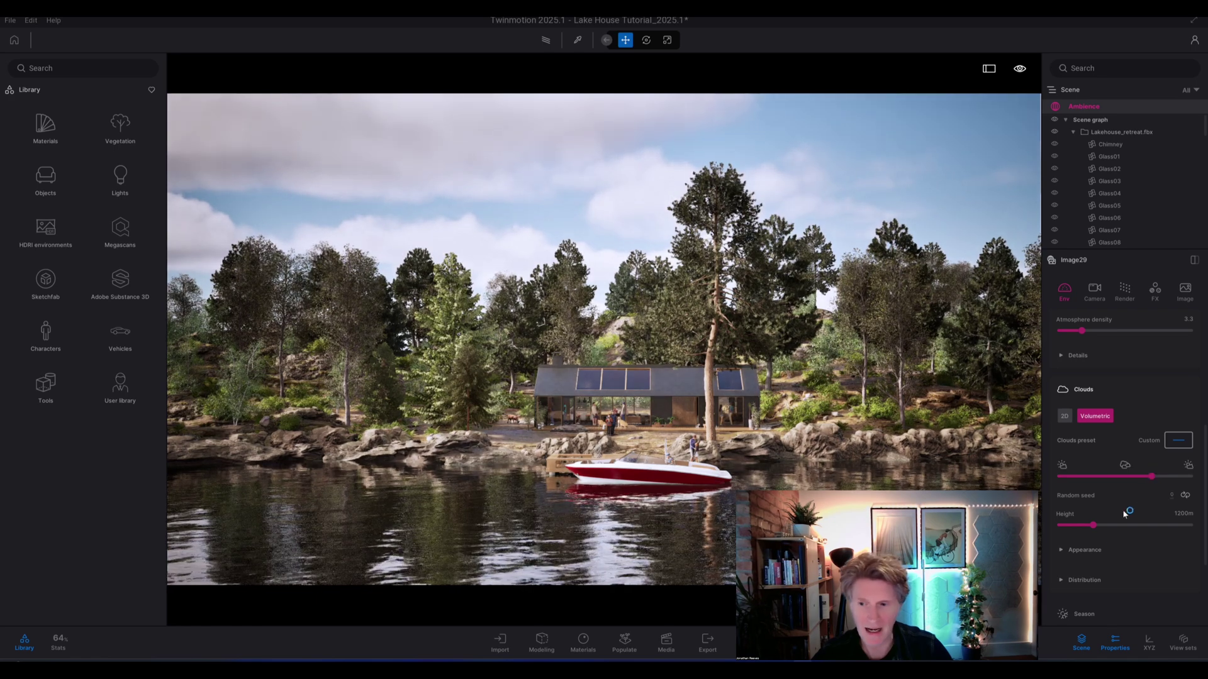
scroll(1067, 550, "down", 2)
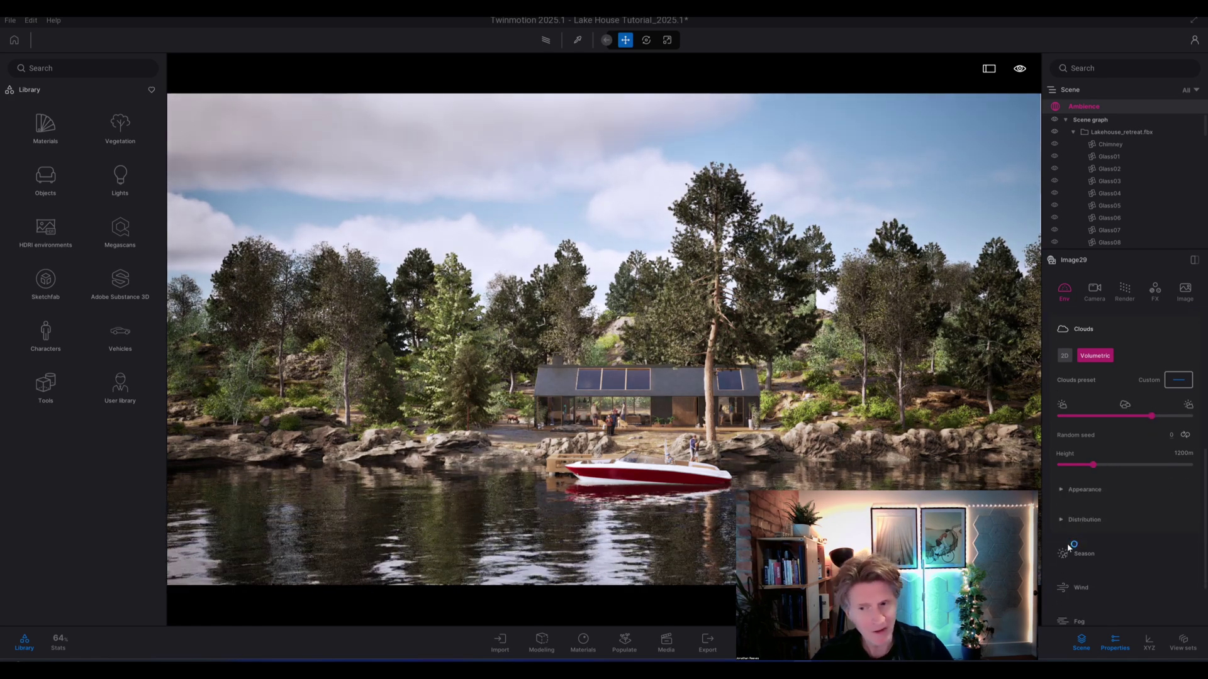
left_click(1063, 494)
mouse_move(1091, 522)
left_mouse_down()
mouse_move(1110, 520)
mouse_move(1081, 520)
left_mouse_up()
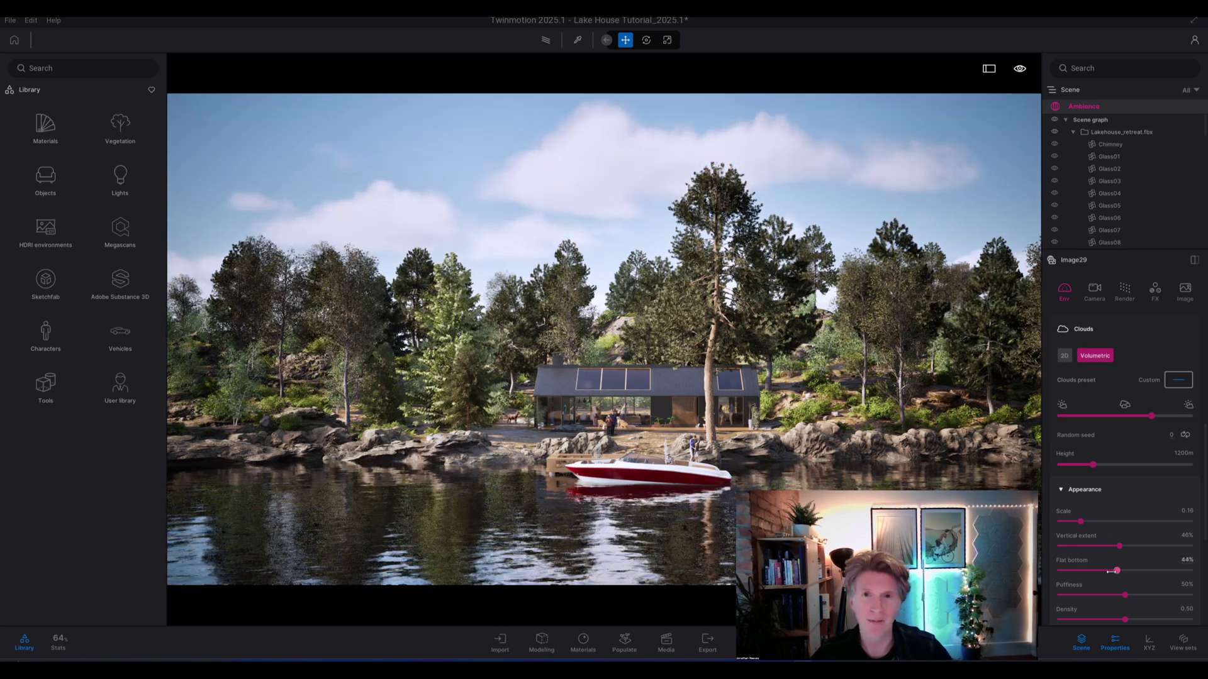
Step: Set the clouds' flat bottom to 0% and the cirrus clouds to about 65%
mouse_move(1059, 570)
left_mouse_down()
mouse_move(1126, 567)
mouse_move(1057, 560)
left_mouse_up()
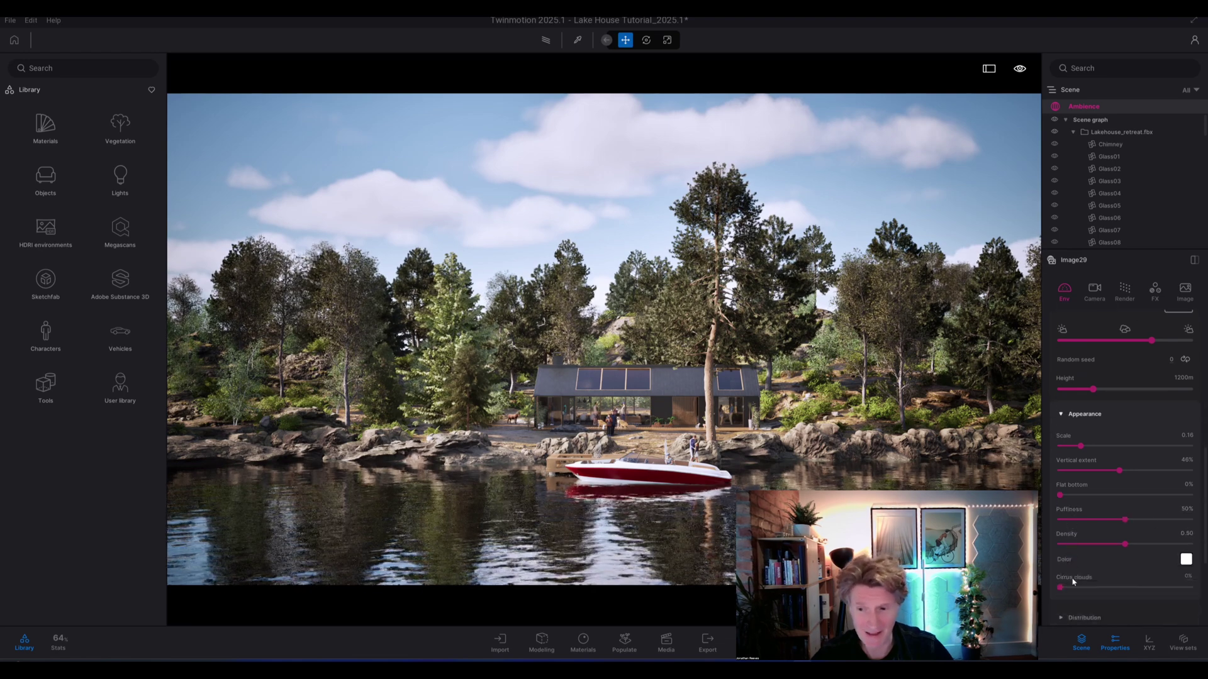
scroll(1073, 582, "down", 1)
left_click_drag(1095, 571, 1140, 567)
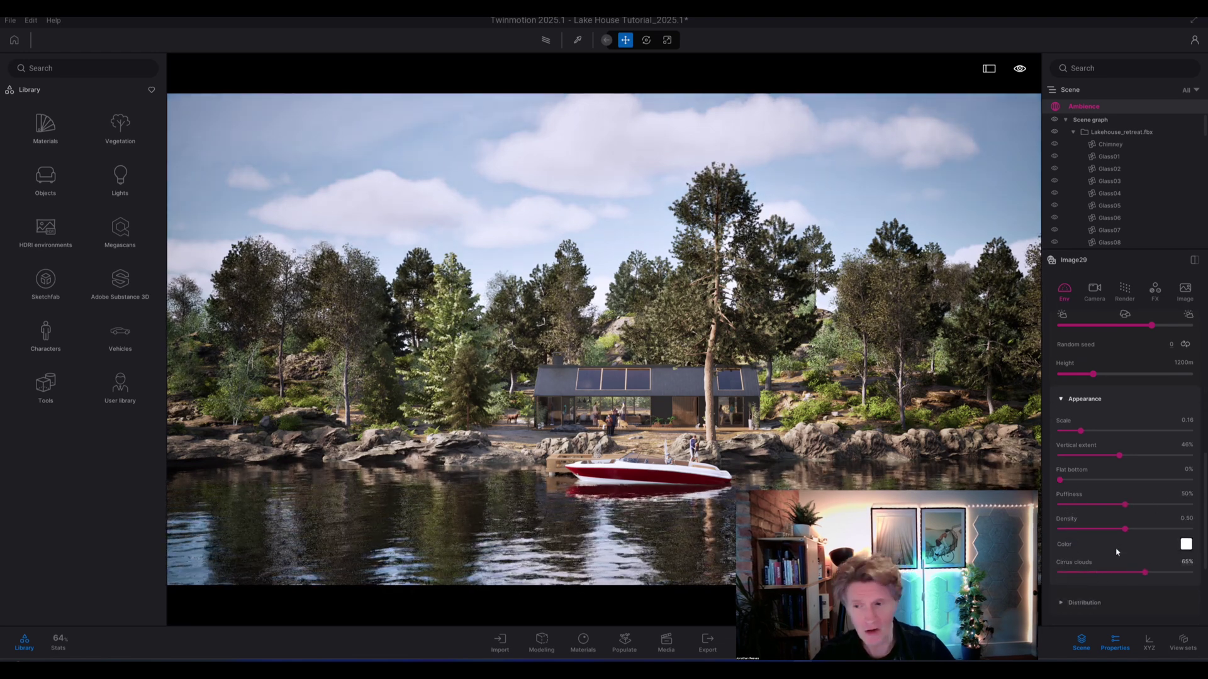
Step: Apply the Golden environment preset to the image and set its cloud coverage to about two thirds of its range
right_click_drag(604, 340, 569, 346)
key("e")
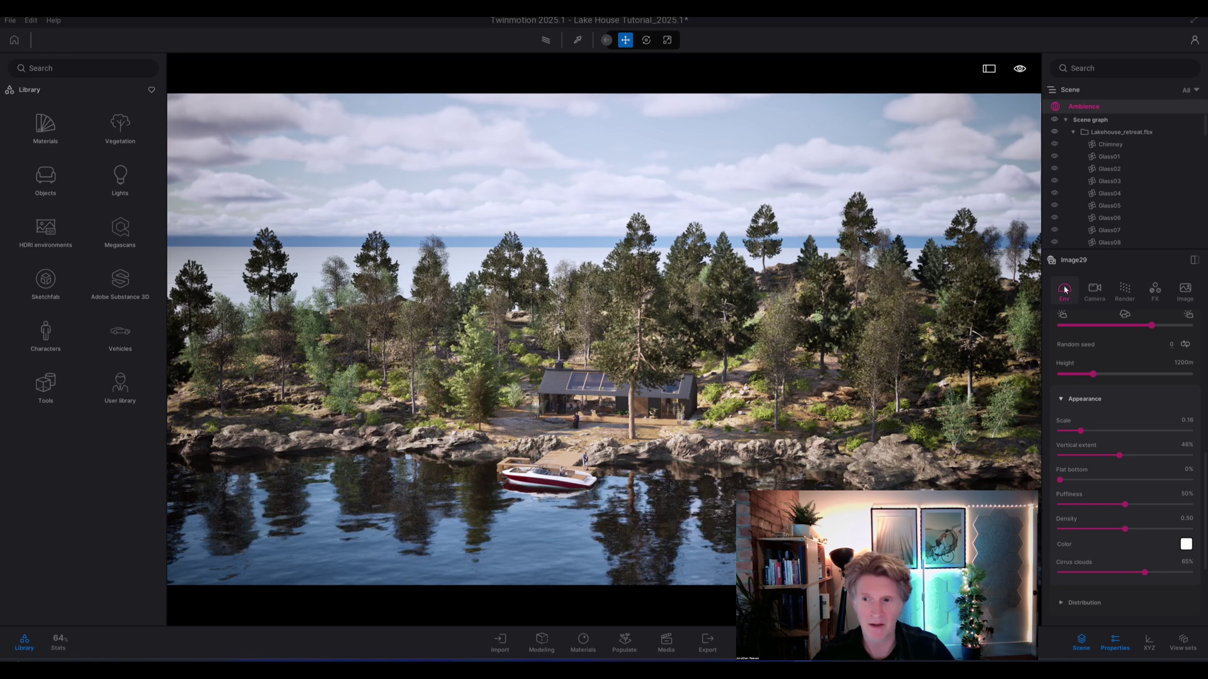
scroll(1098, 347, "up", 10)
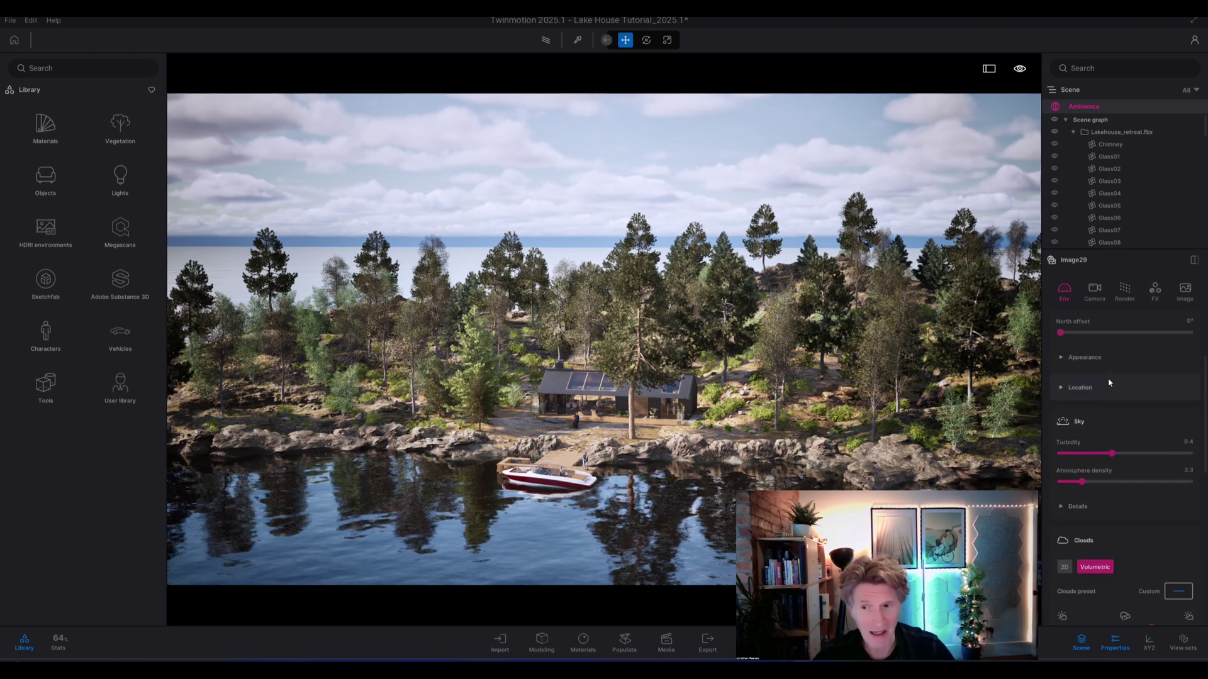
scroll(1113, 393, "up", 1)
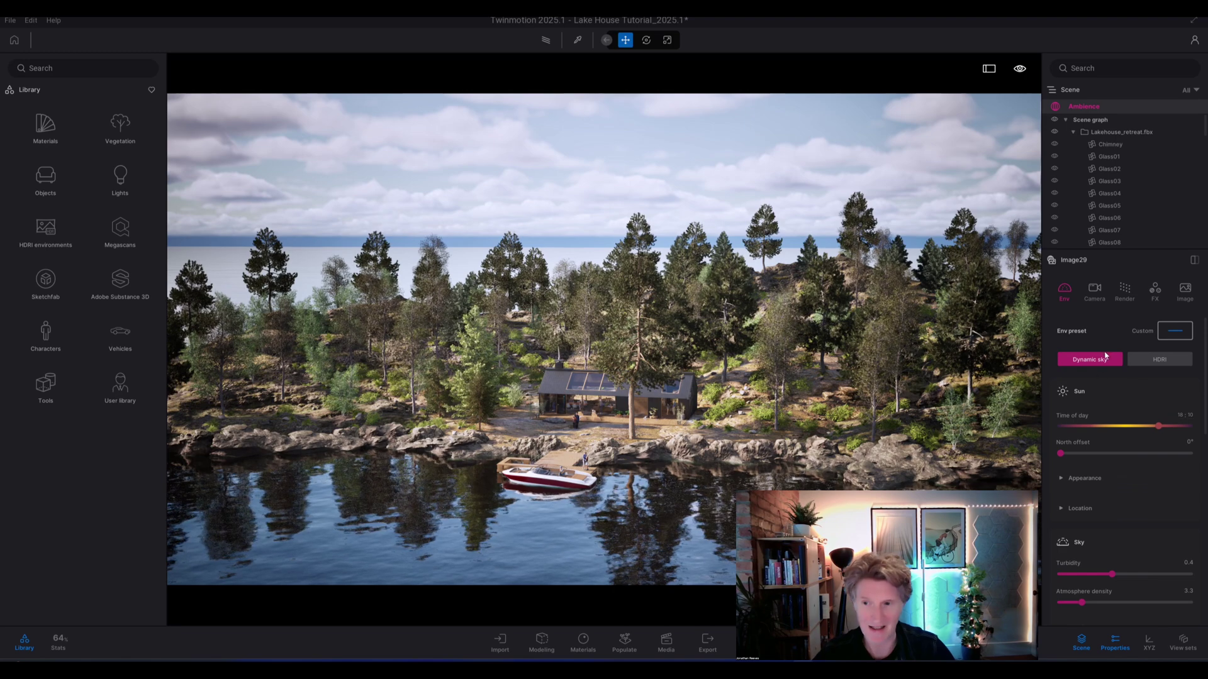
left_click(1171, 334)
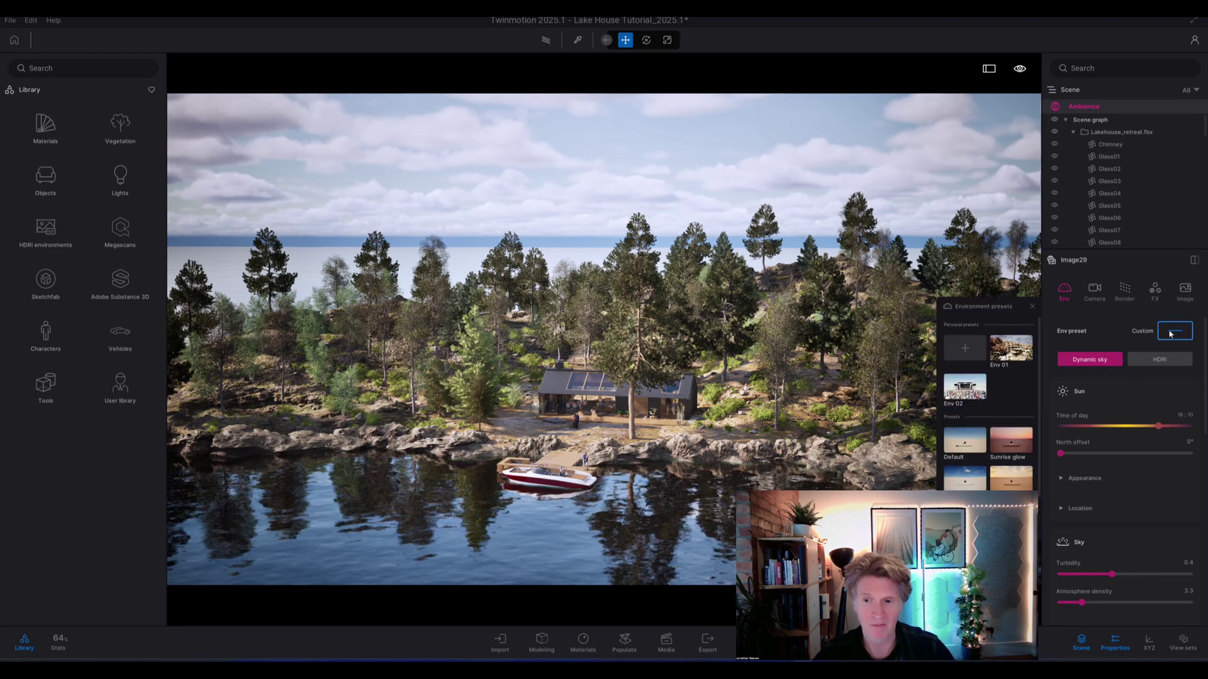
left_click(1005, 482)
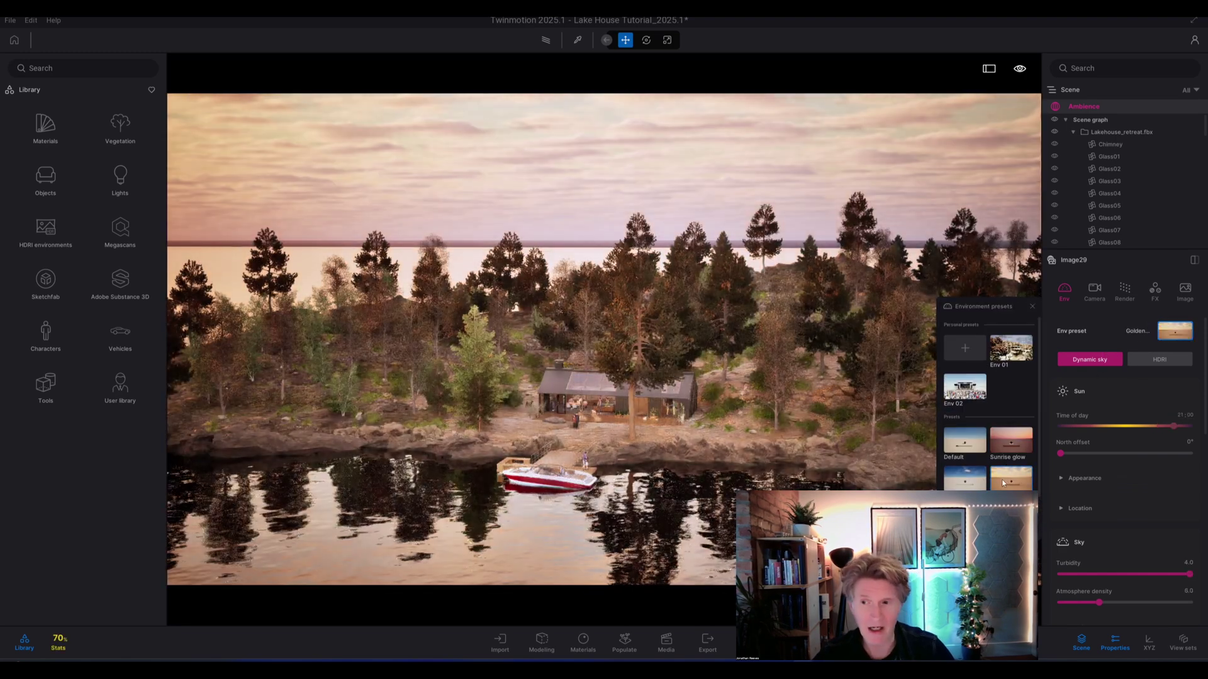
right_click_drag(604, 340, 640, 304)
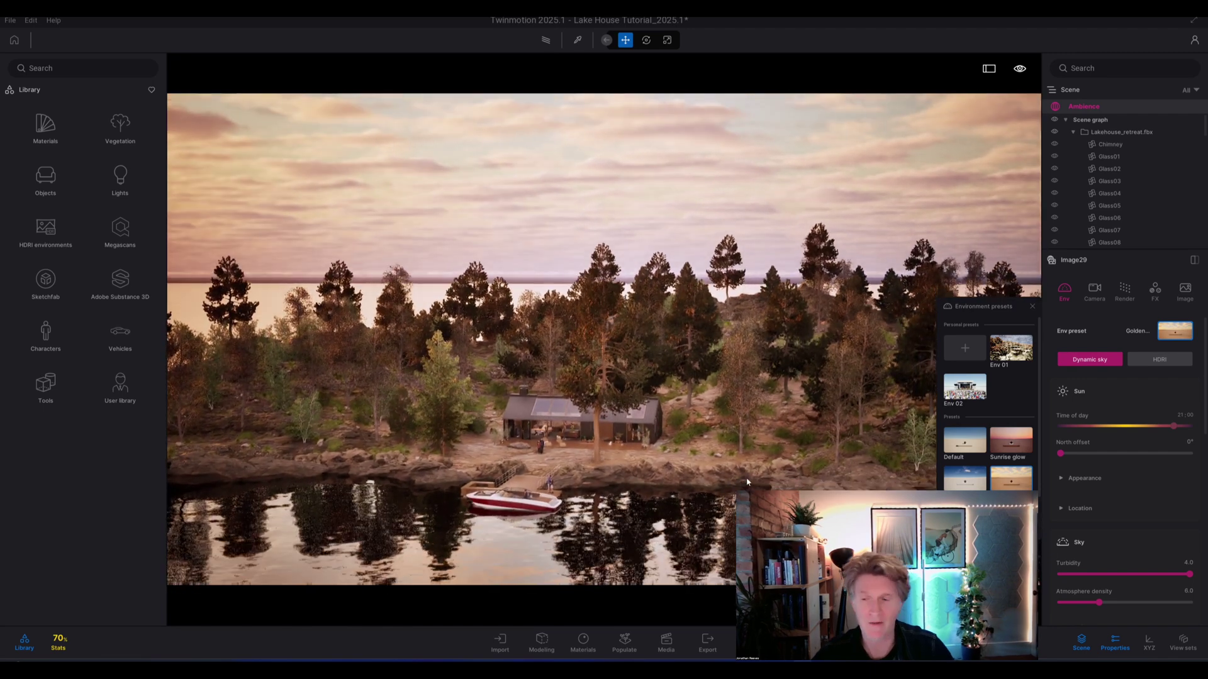
left_click(1031, 307)
scroll(1085, 484, "down", 8)
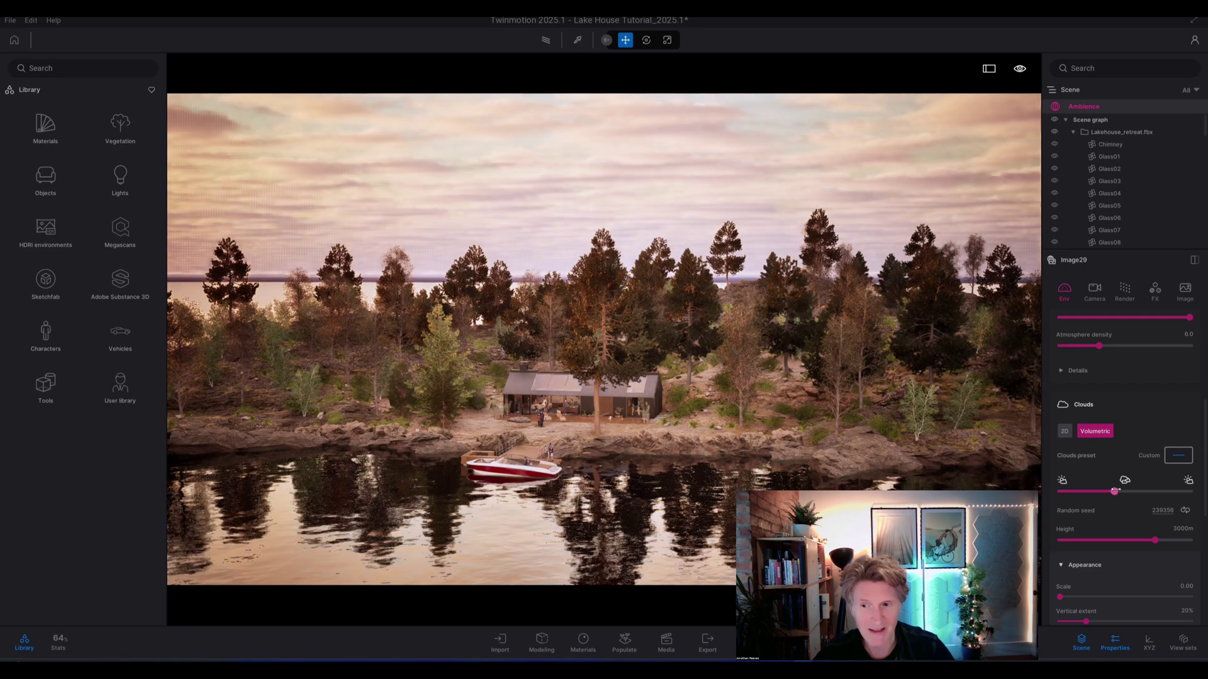
left_click_drag(1115, 491, 1143, 490)
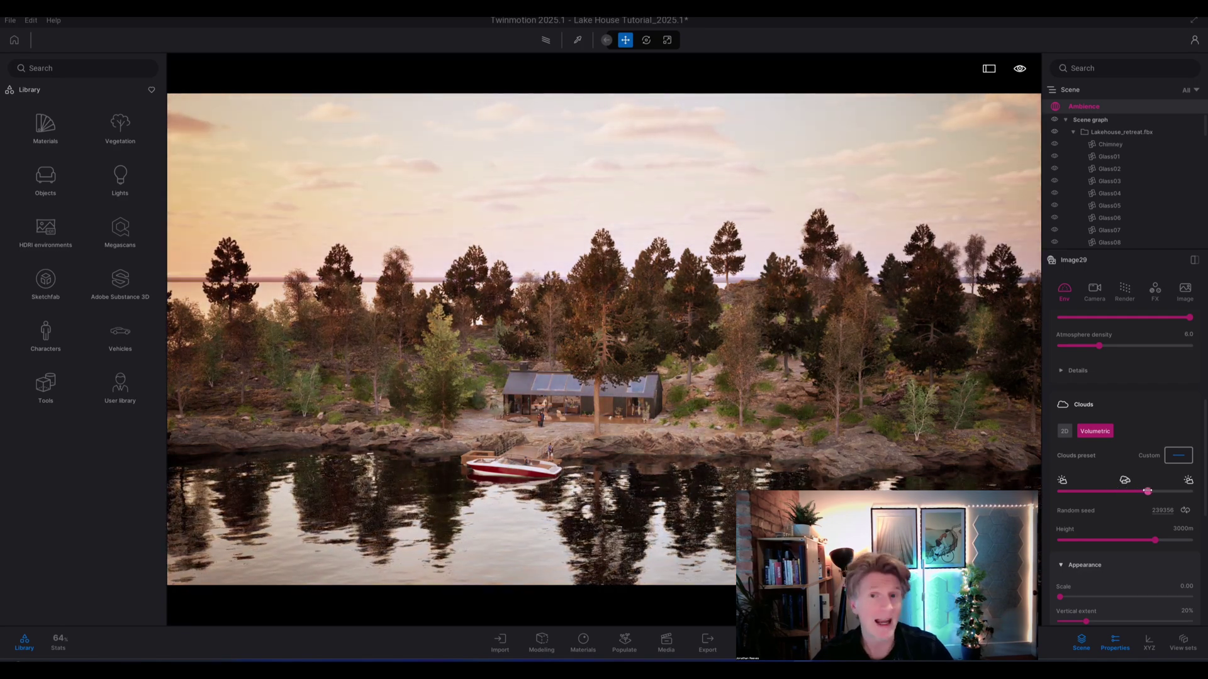
Step: Bring the camera in low and close to the red boat and lake house, and show the view full screen
key("q")
right_click_drag(986, 317, 1028, 297)
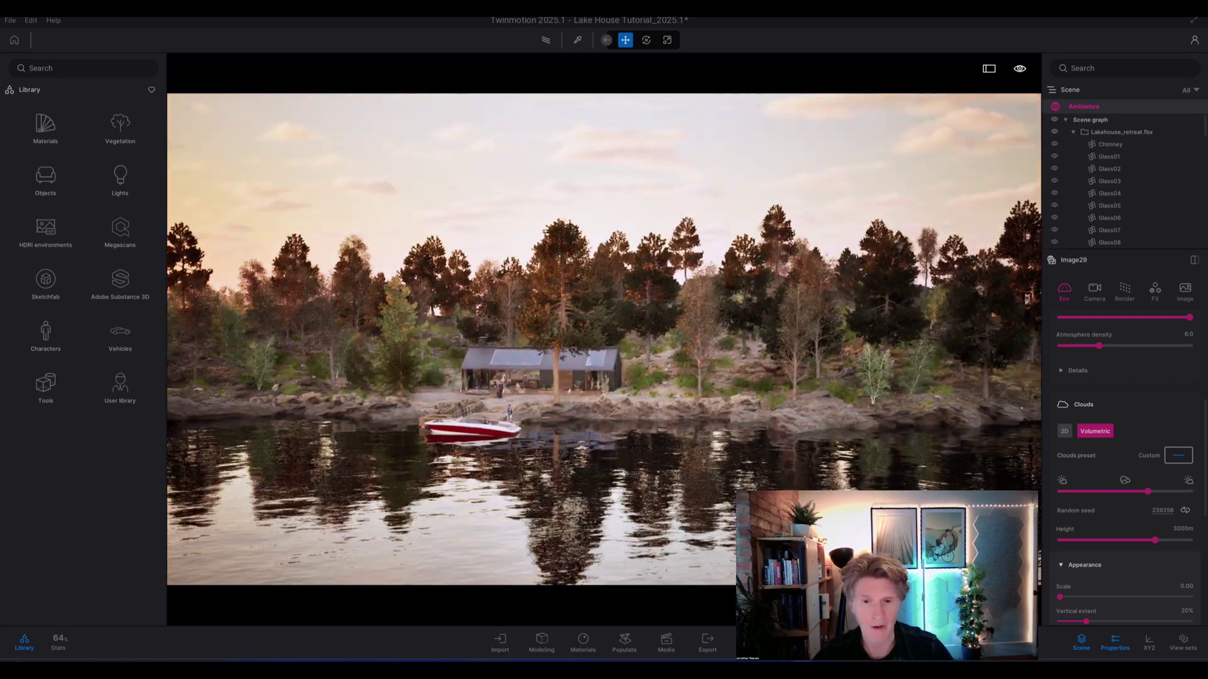
key("a")
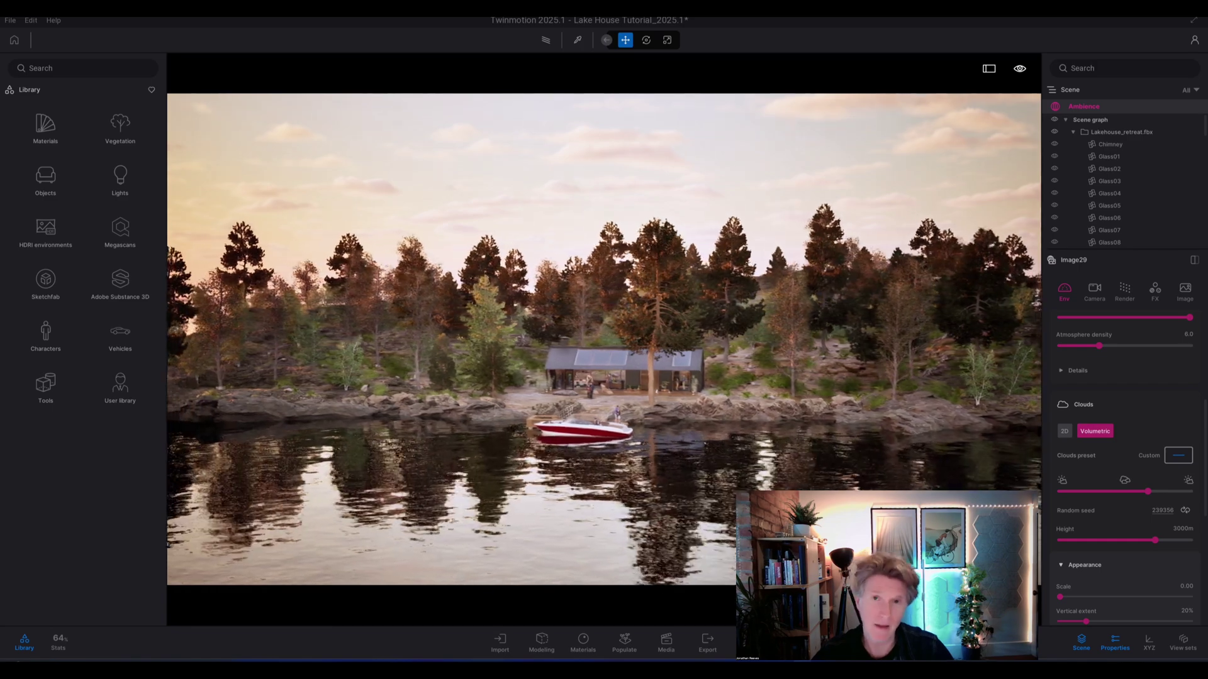
key("q")
key("w")
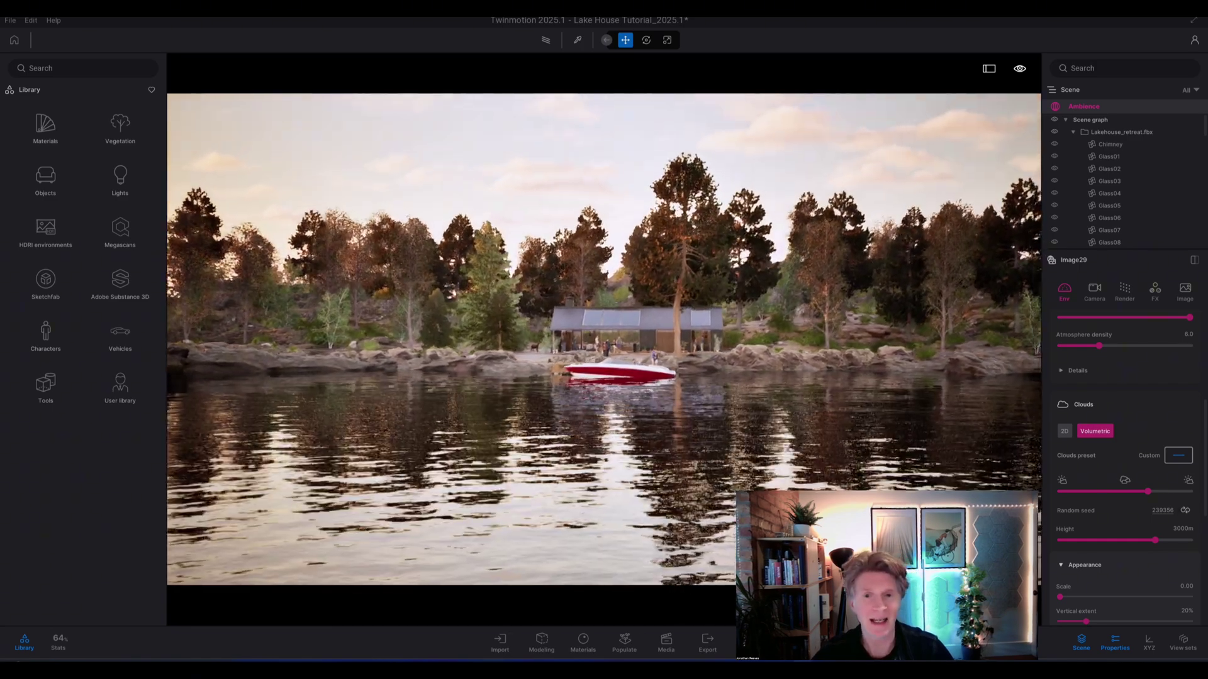
key("w")
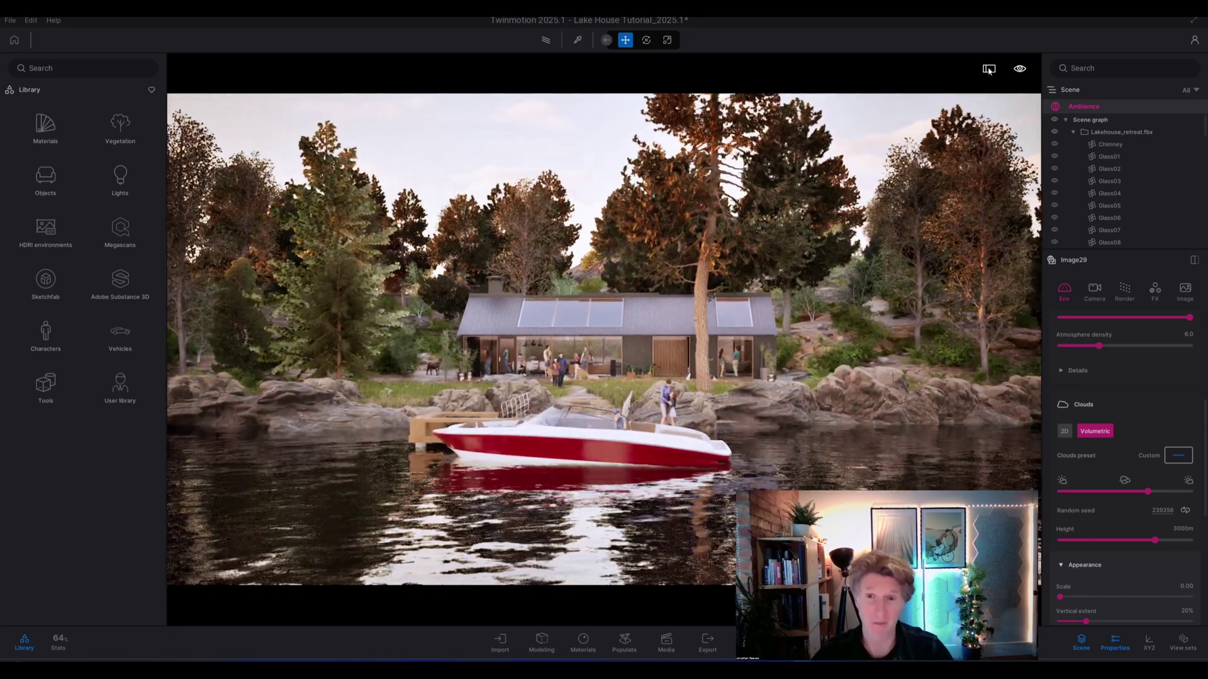
left_click(989, 68)
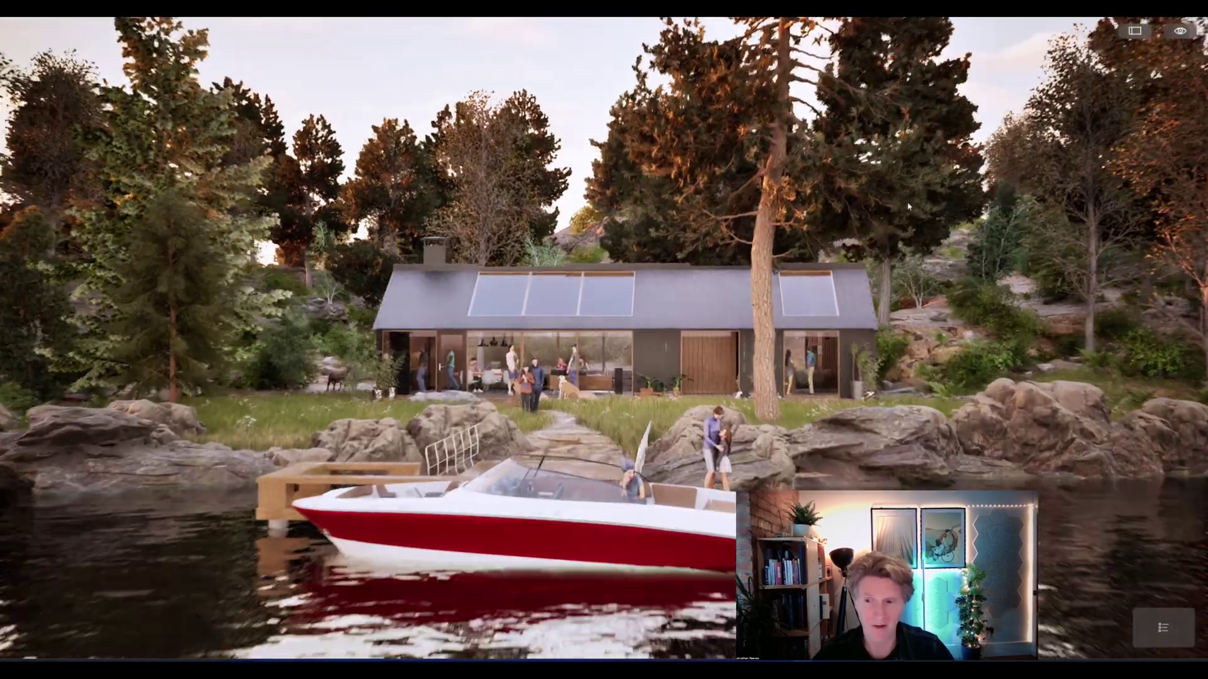
Step: Leave the full-screen view and set the time of day of the image's sun to about 11:00
mouse_move(1171, 623)
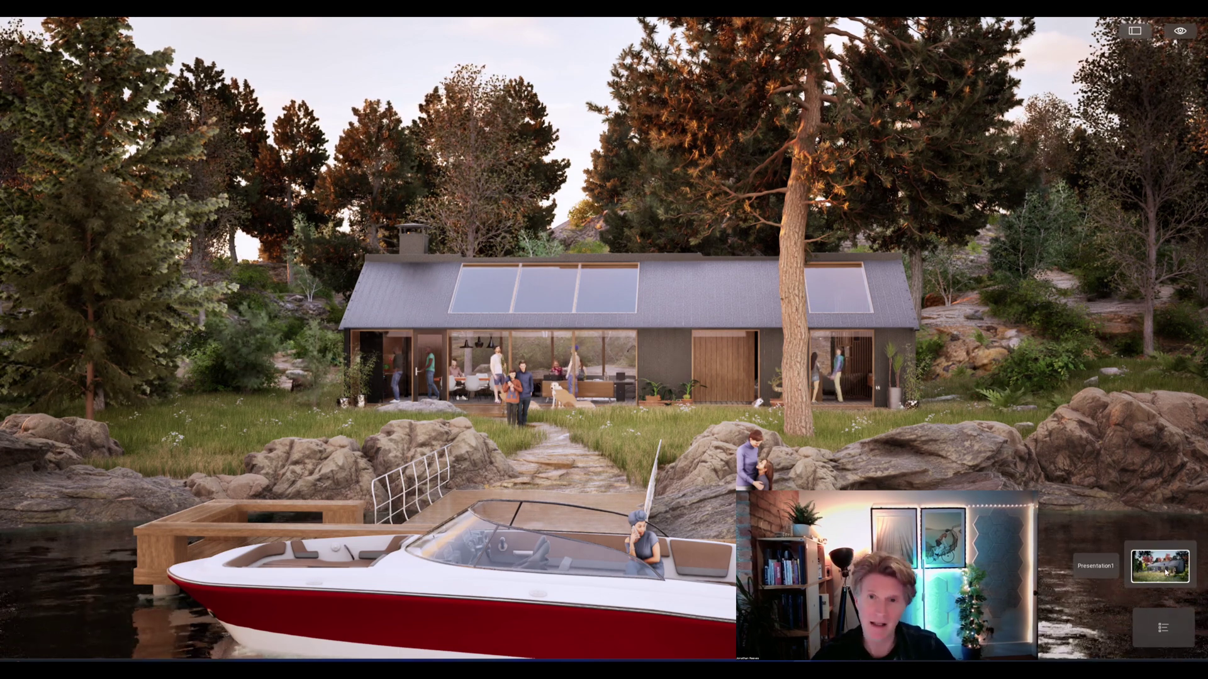
key("Escape")
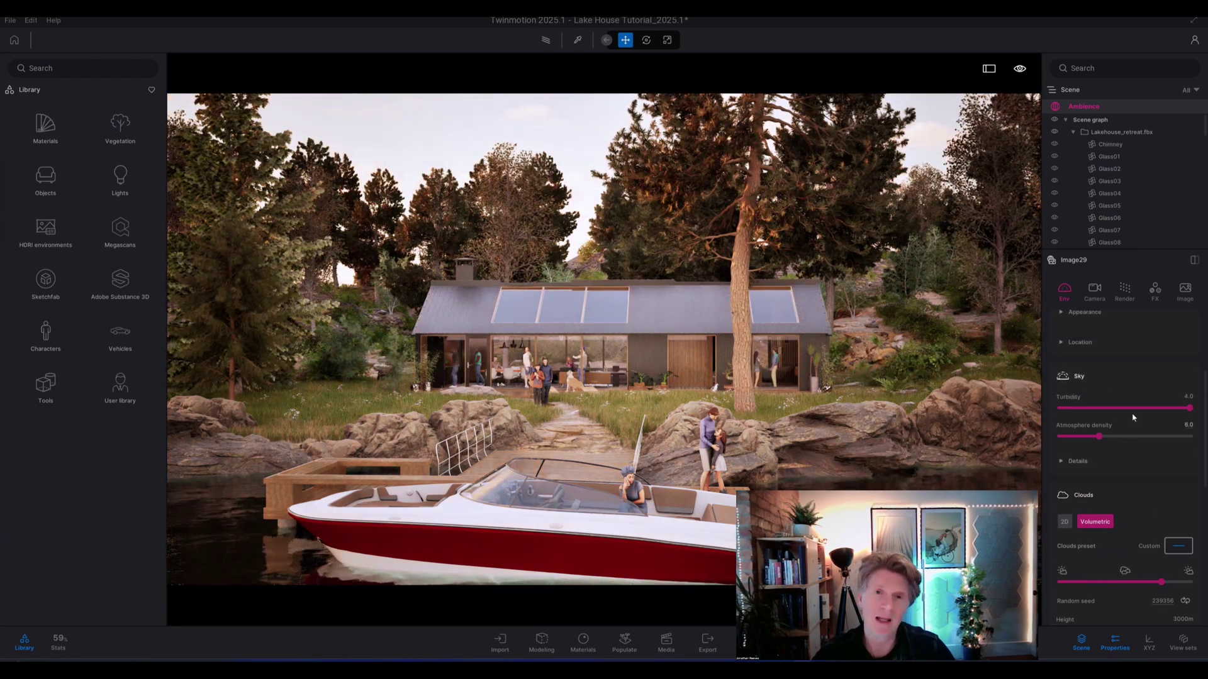
left_click_drag(1171, 427, 1120, 425)
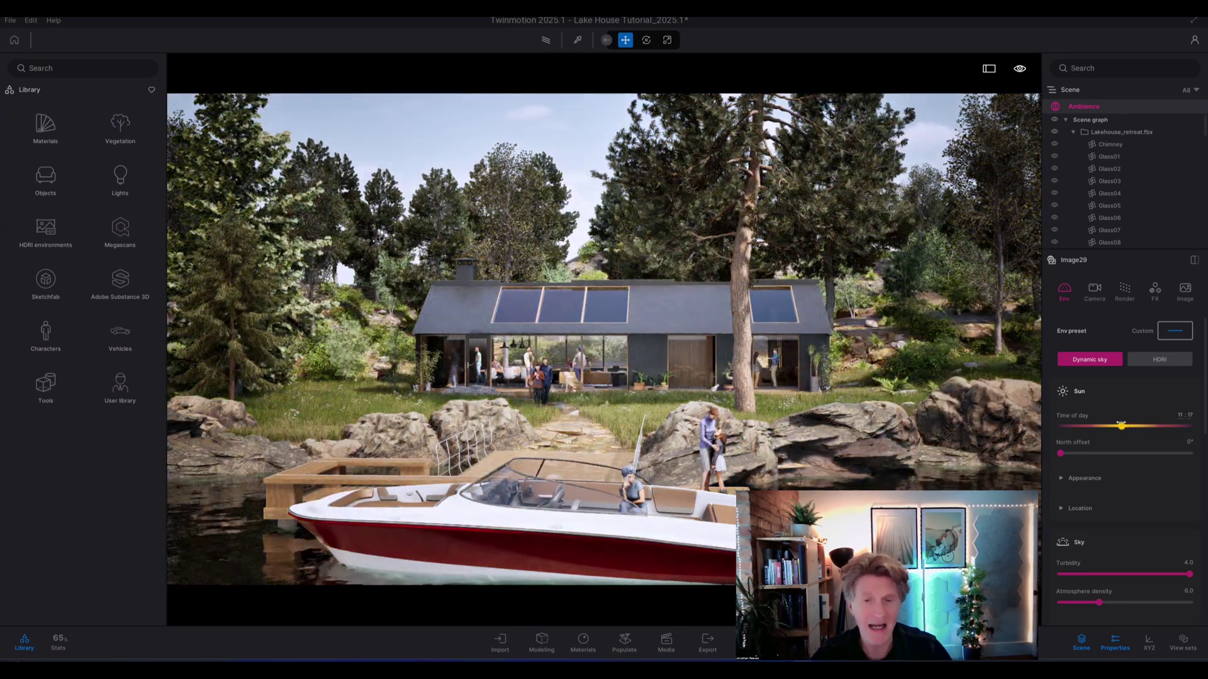
Step: Fly around the lake house and up above the trees to examine the clouds and daylight over the island
key("a")
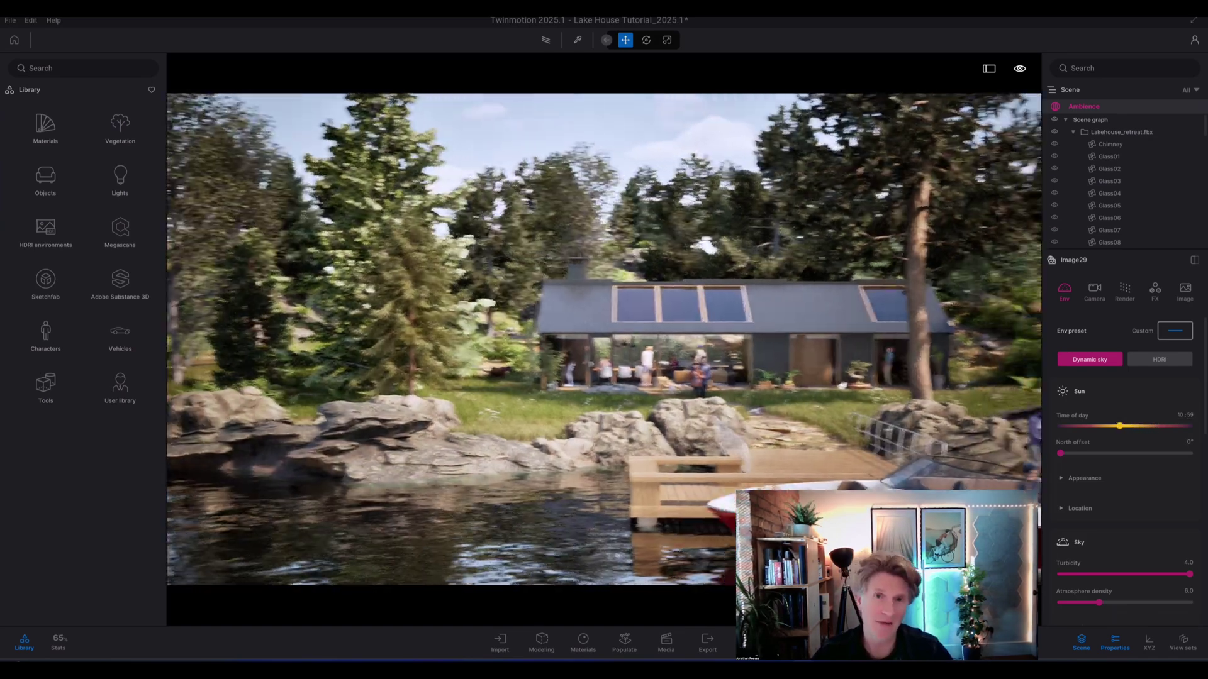
right_click_drag(571, 429, 677, 409)
key("d")
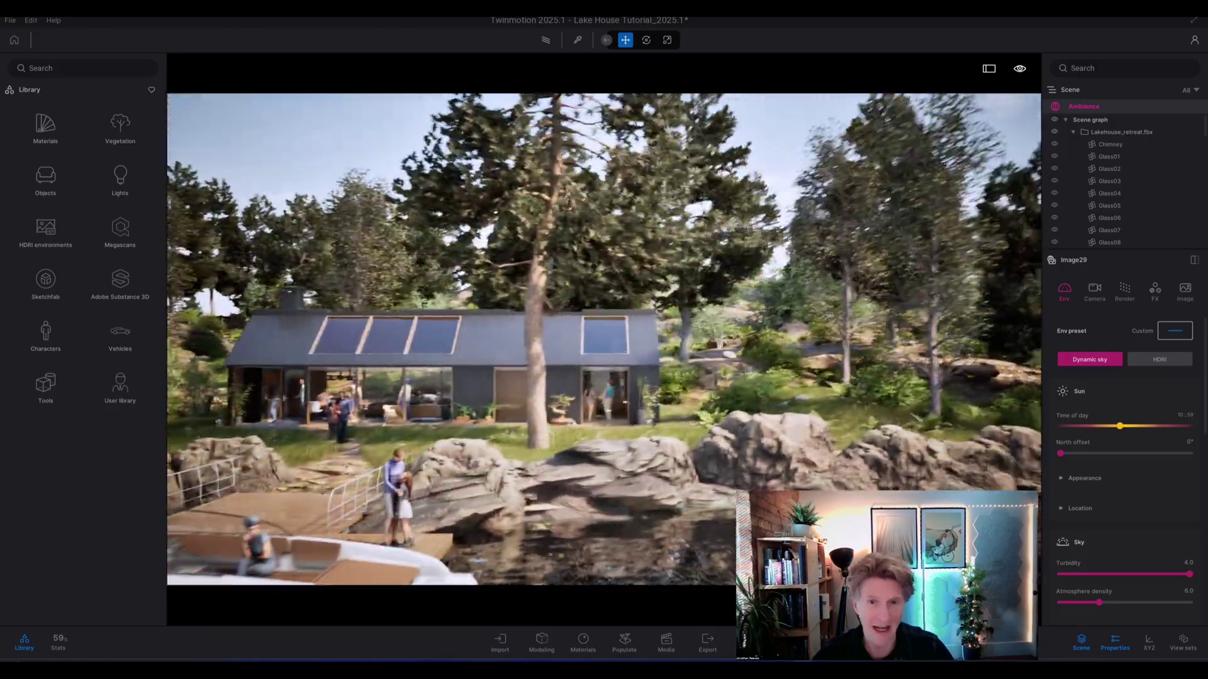
key("w")
key("e")
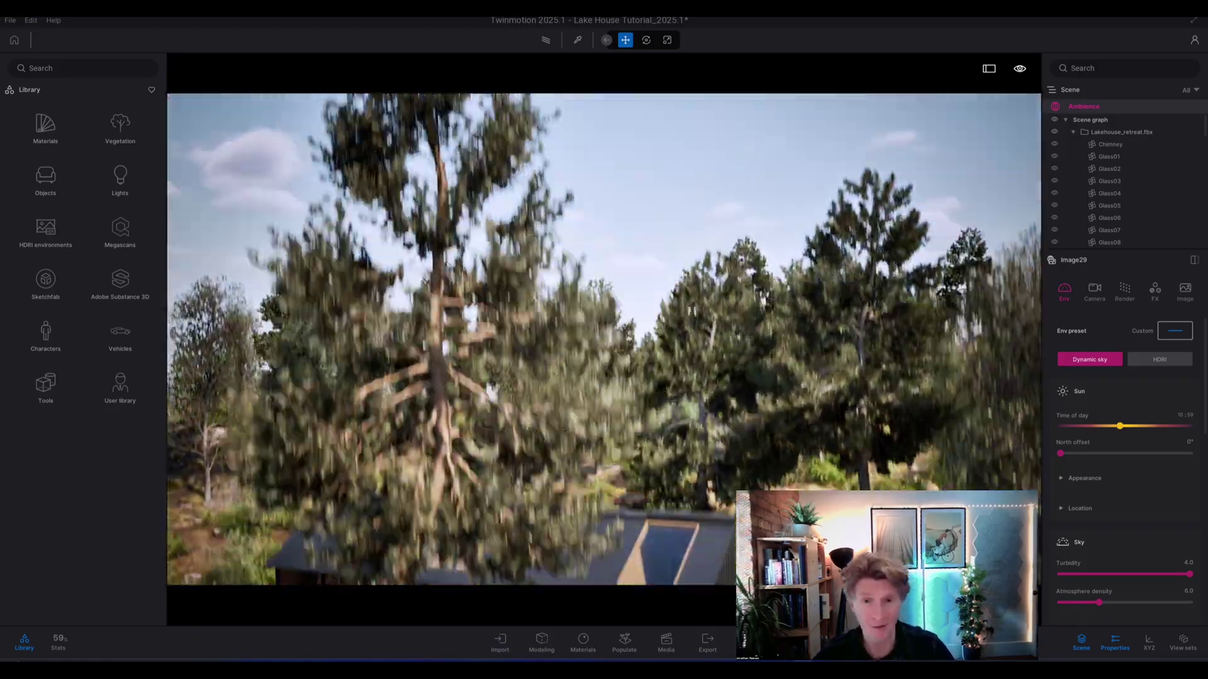
key("q")
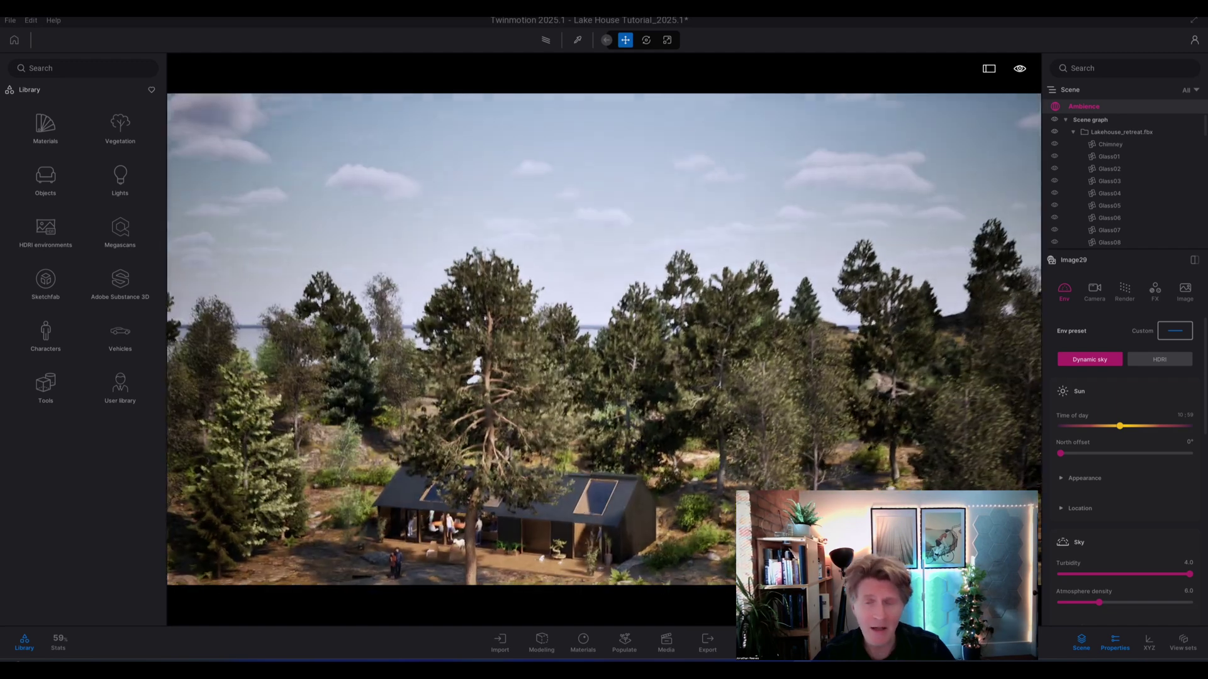
key("s")
right_click_drag(632, 490, 582, 428)
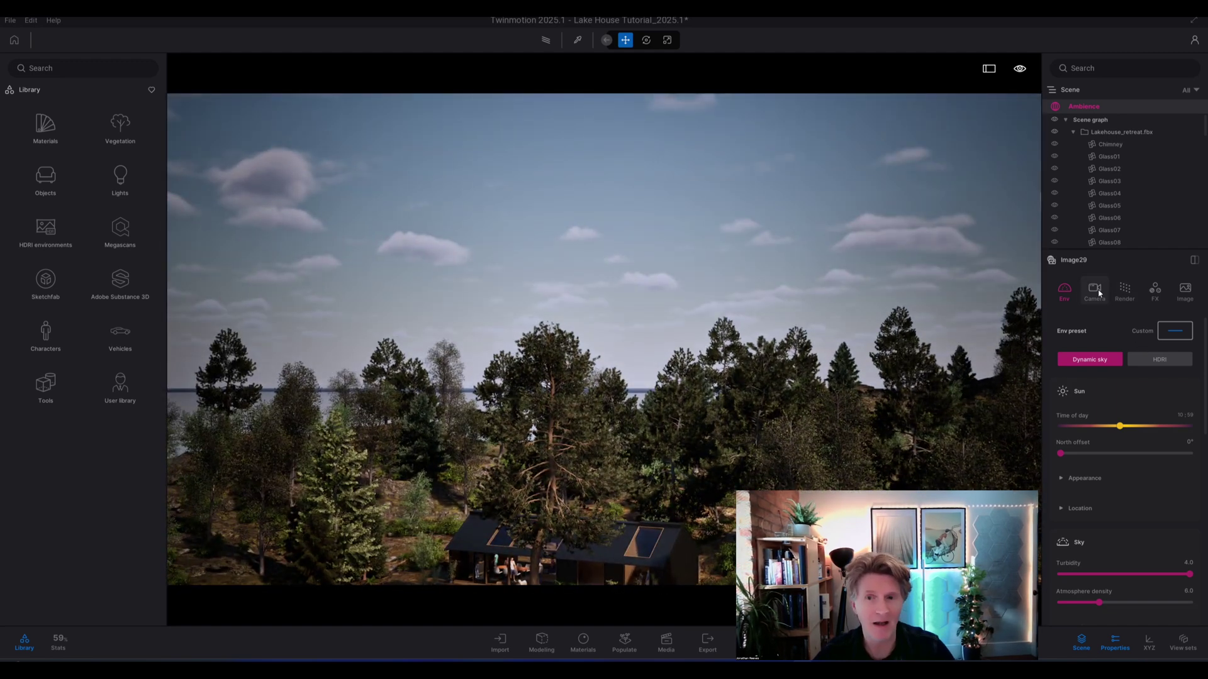
Step: Apply the Rainy day environment preset to the image and view the lake house from low over the water
left_click(1161, 331)
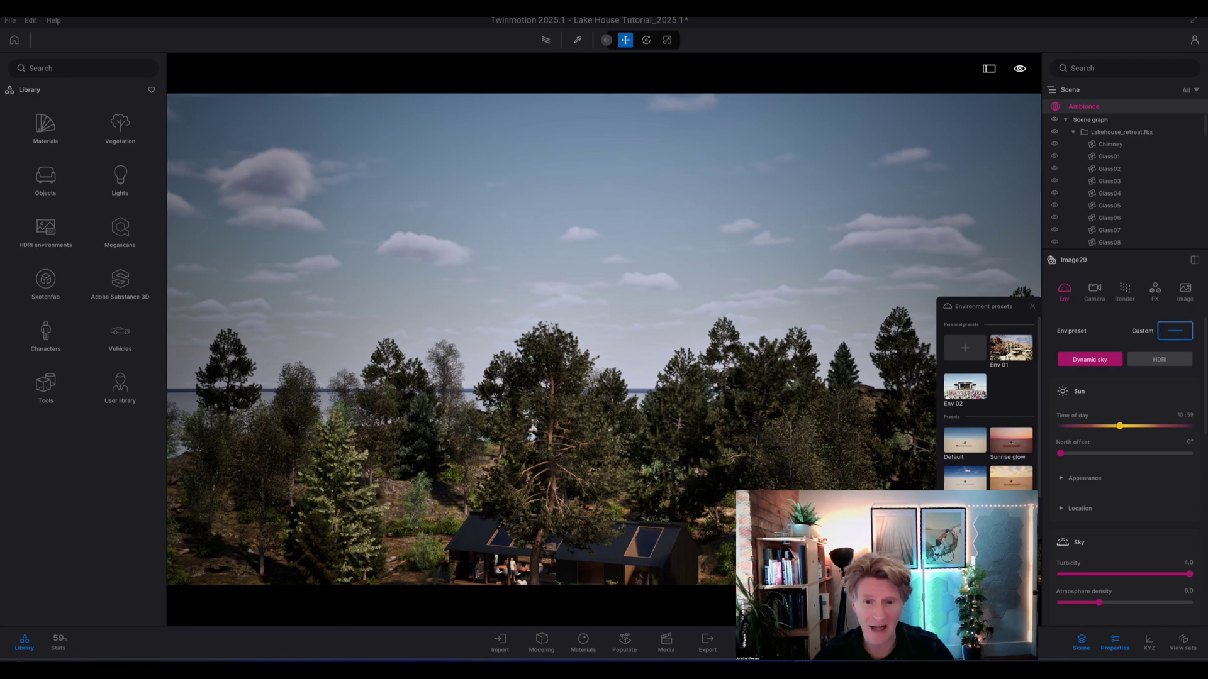
scroll(967, 483, "down", 2)
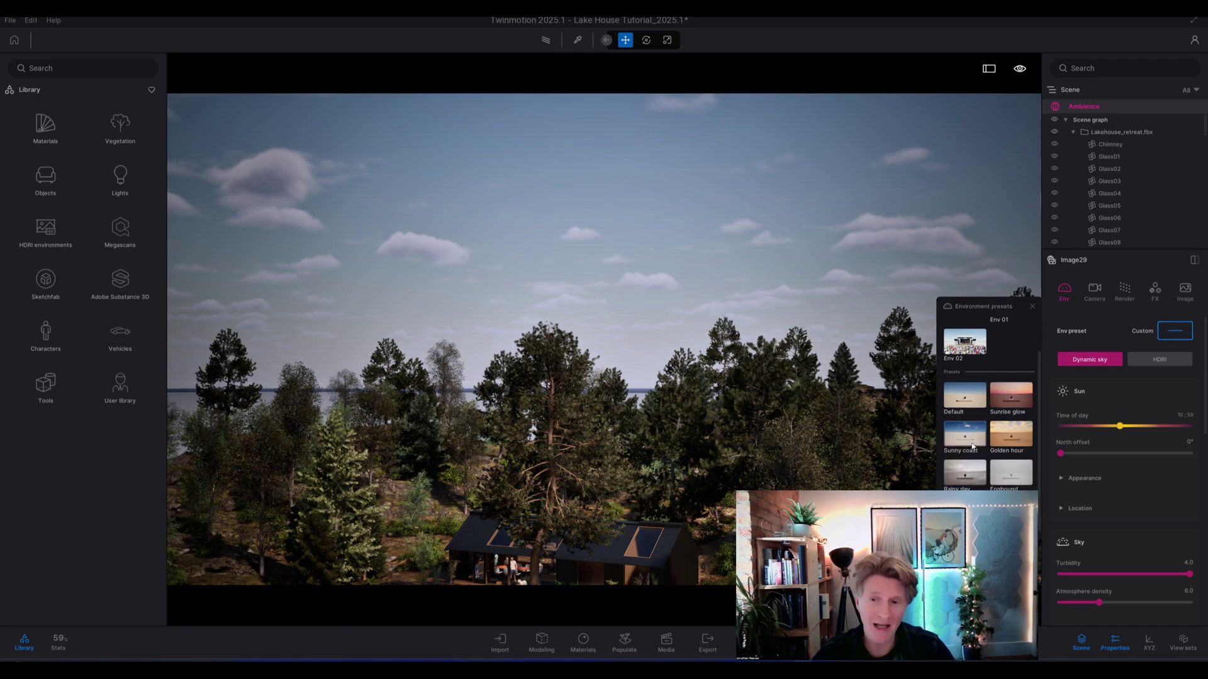
left_click(965, 477)
key("q")
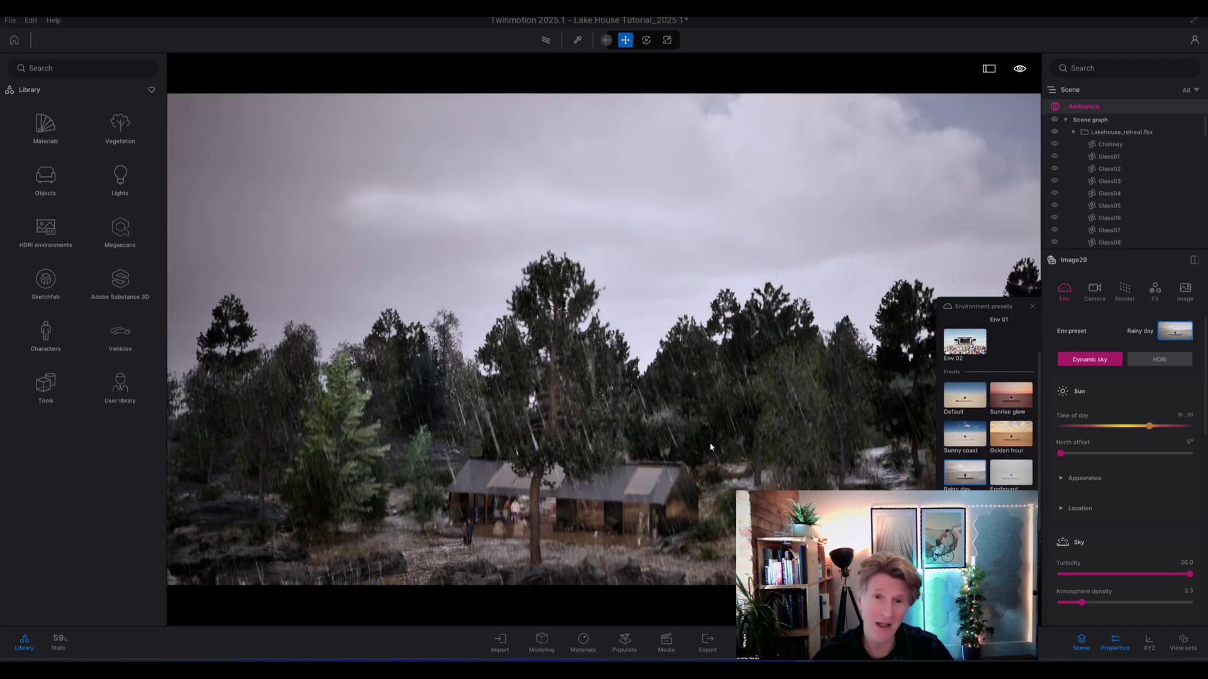
key("w")
key("e")
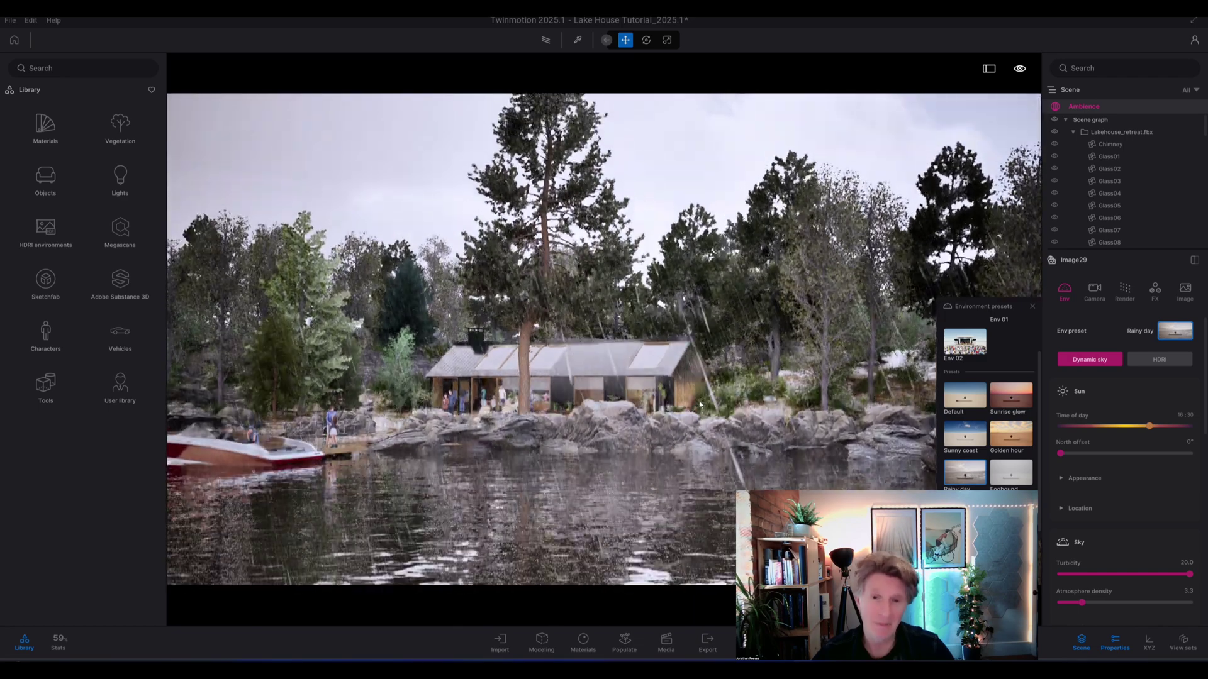
left_click(1032, 308)
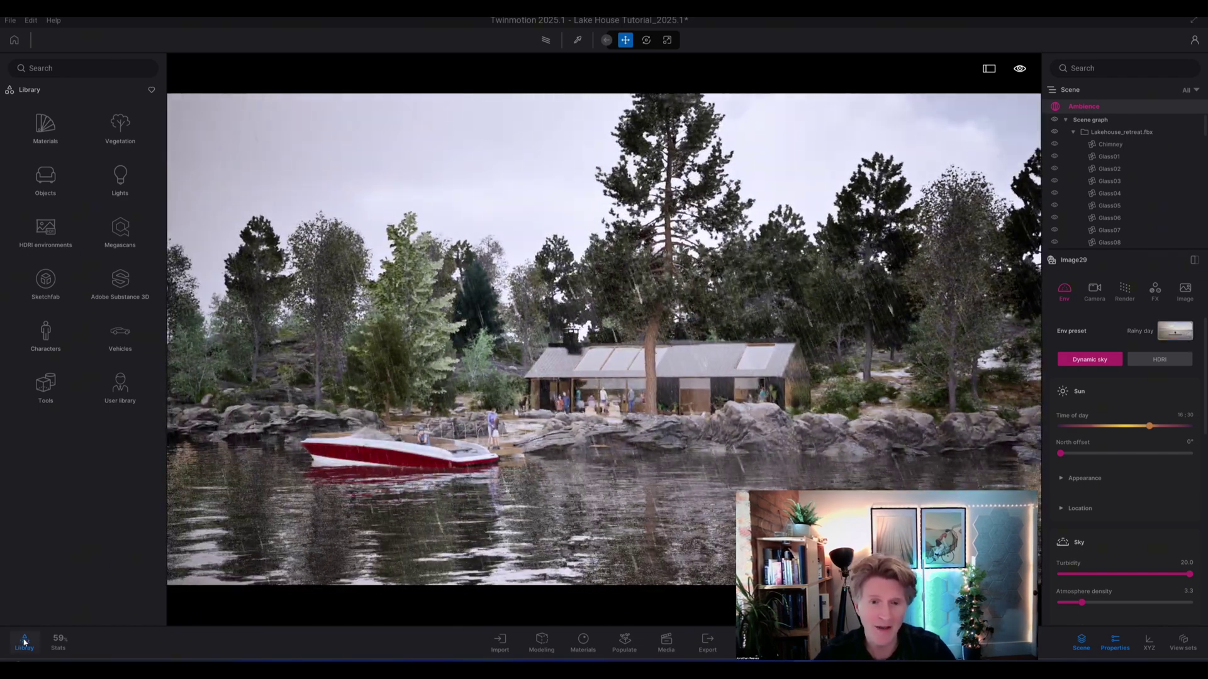
Step: Hide the library for a larger close view of the rainy lake house and boat, and adjust the sun's time of day
left_click(24, 641)
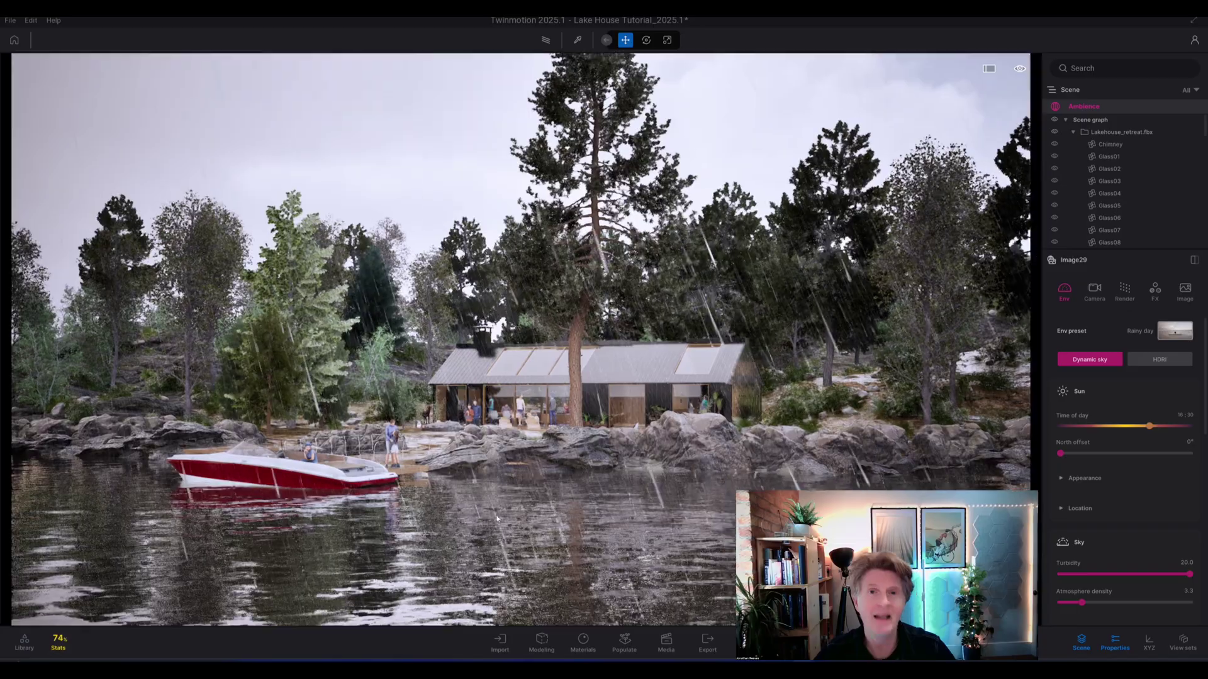
key("w")
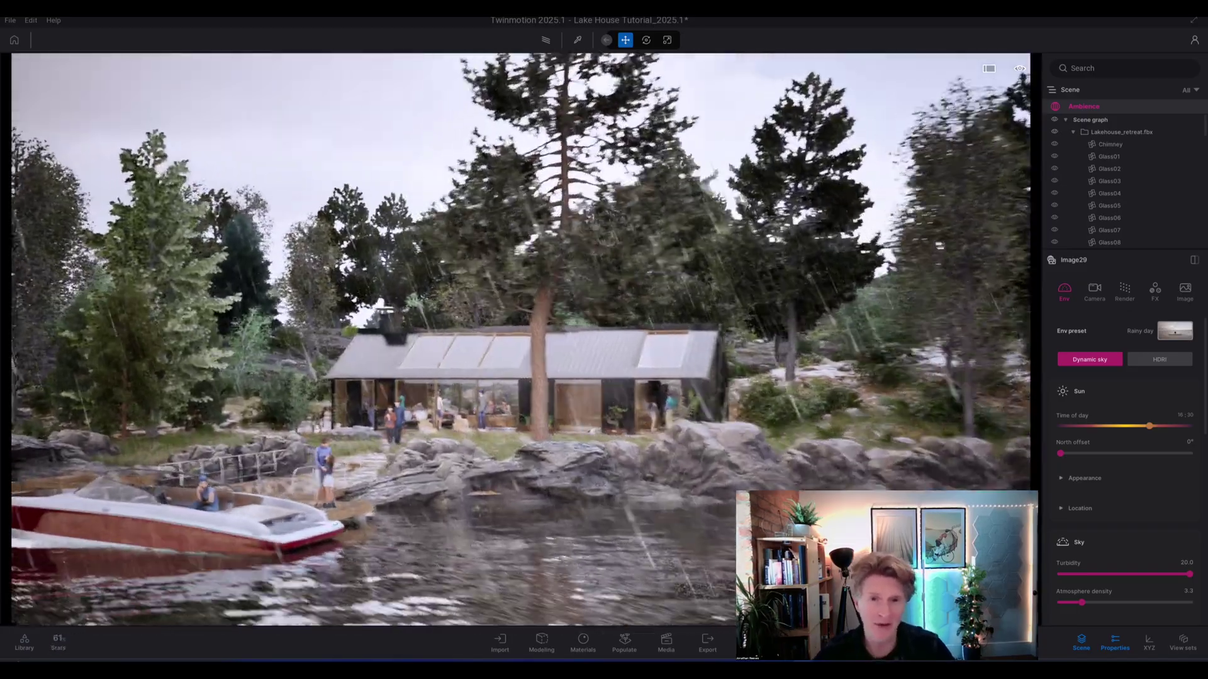
key("a")
key("Up")
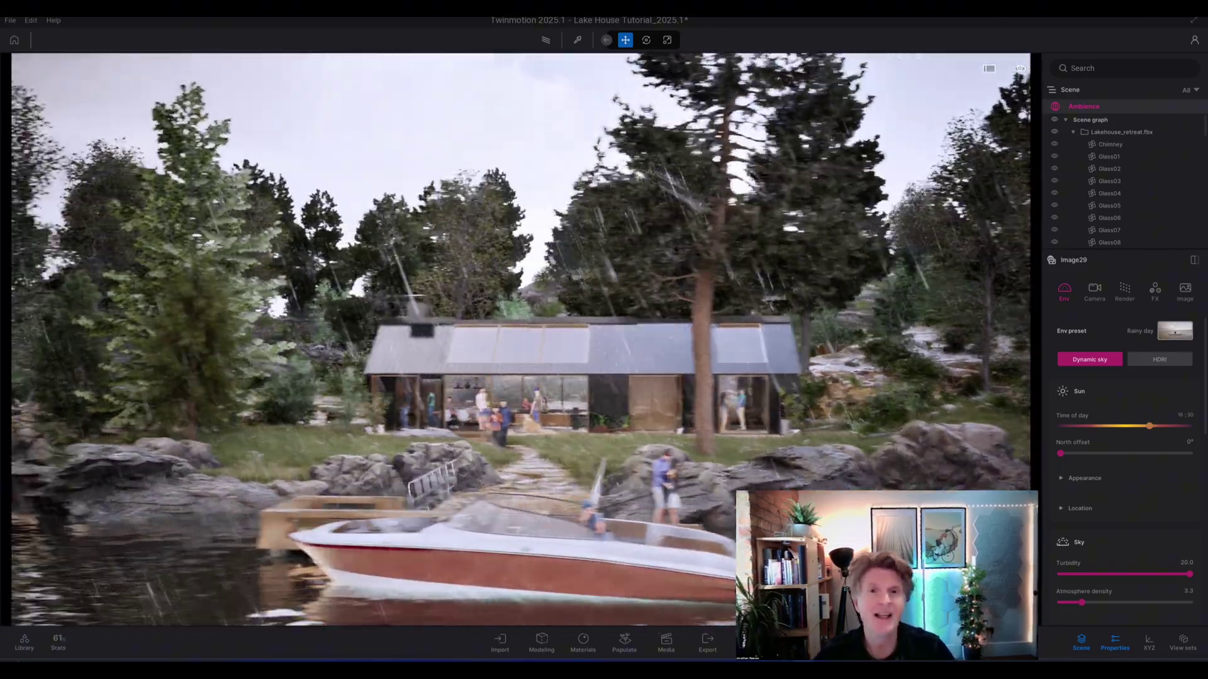
key("w")
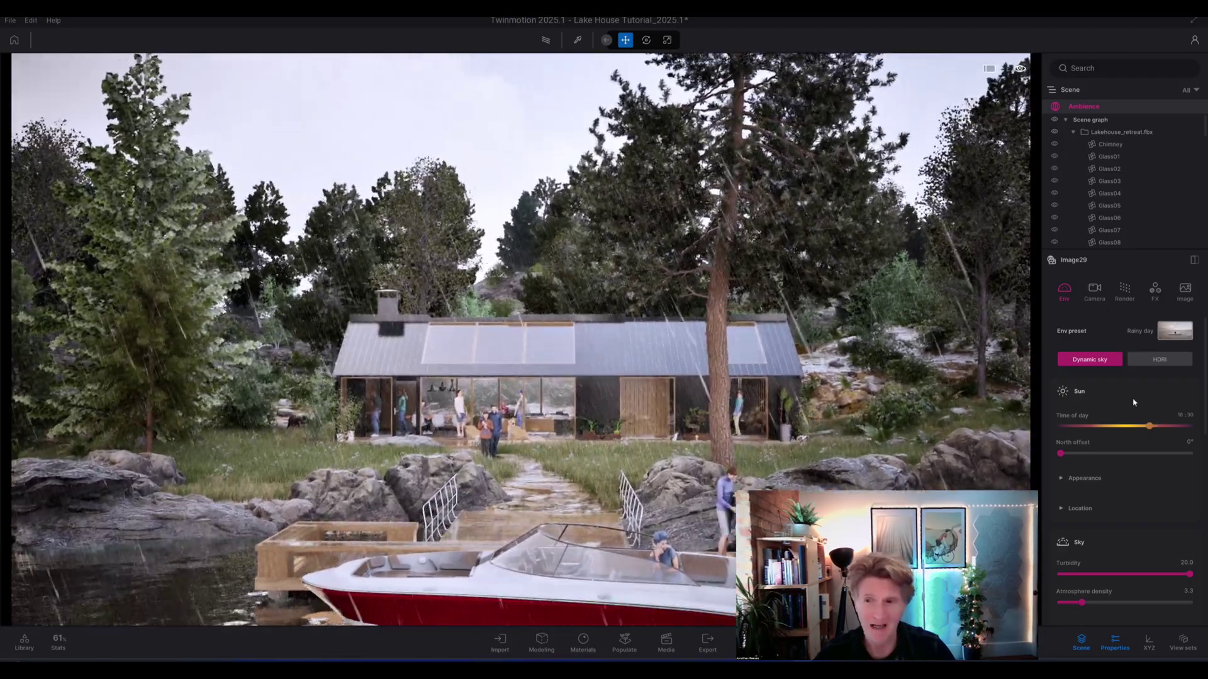
mouse_move(1132, 428)
left_mouse_down()
mouse_move(1083, 427)
mouse_move(1141, 426)
left_mouse_up()
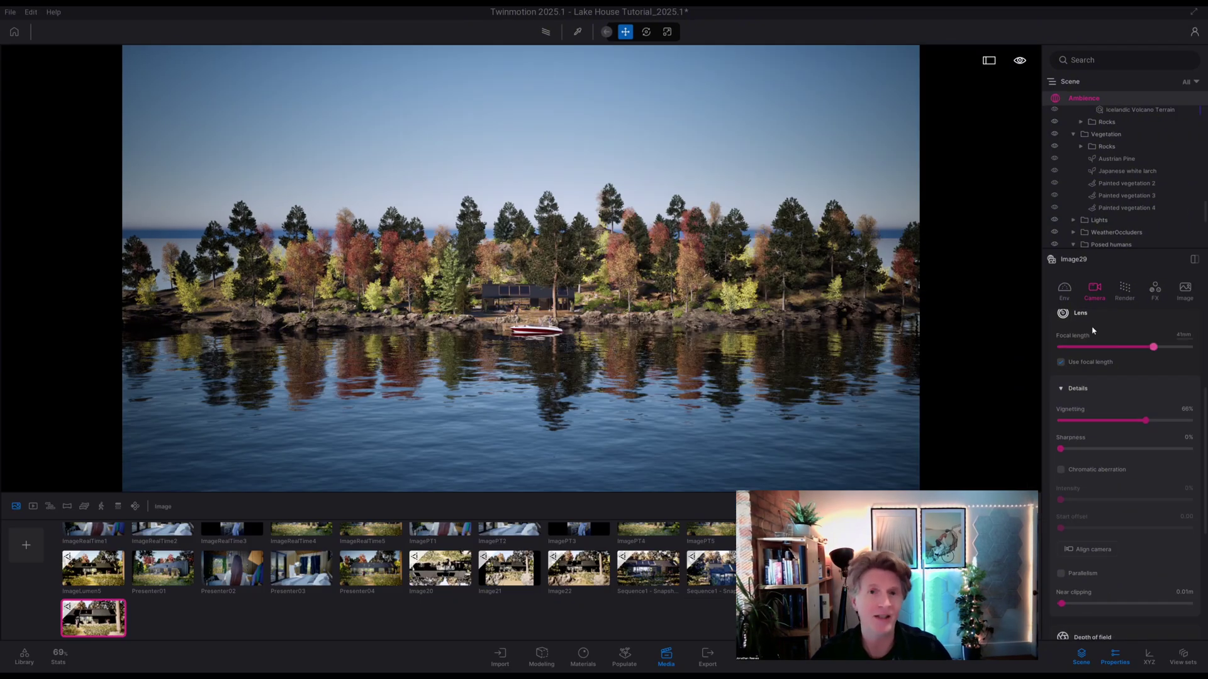
Step: Set the north offset of the image's sun to 77°
left_click(1064, 289)
scroll(1126, 352, "up", 4)
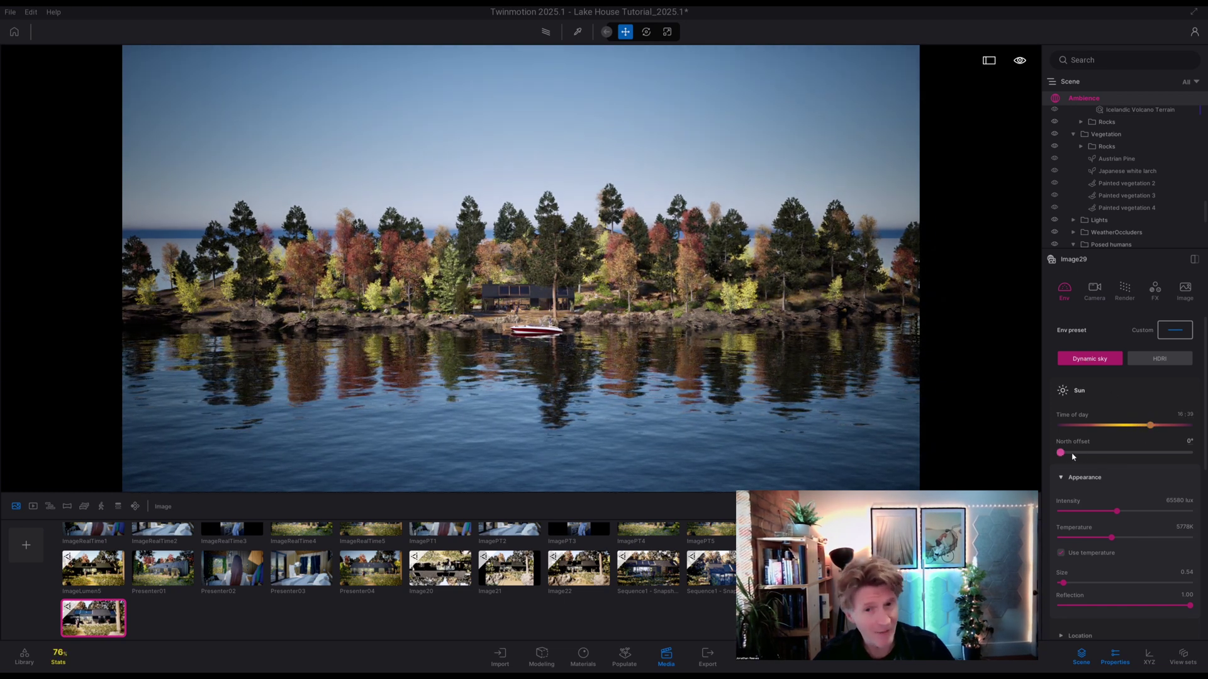
mouse_move(1072, 455)
left_mouse_down()
mouse_move(1103, 452)
mouse_move(1094, 464)
left_mouse_up()
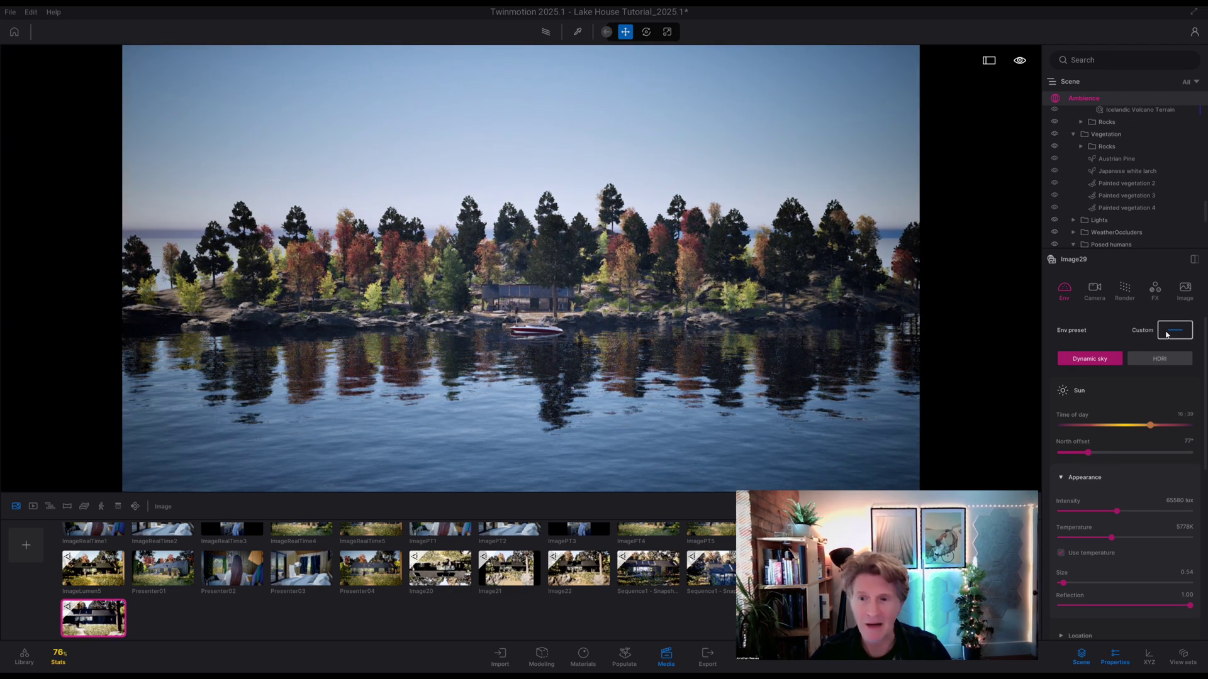
Step: Try the Default, Sunny coast and Golden hour environment presets on the image and bring the camera nearer to the island
left_click(1171, 331)
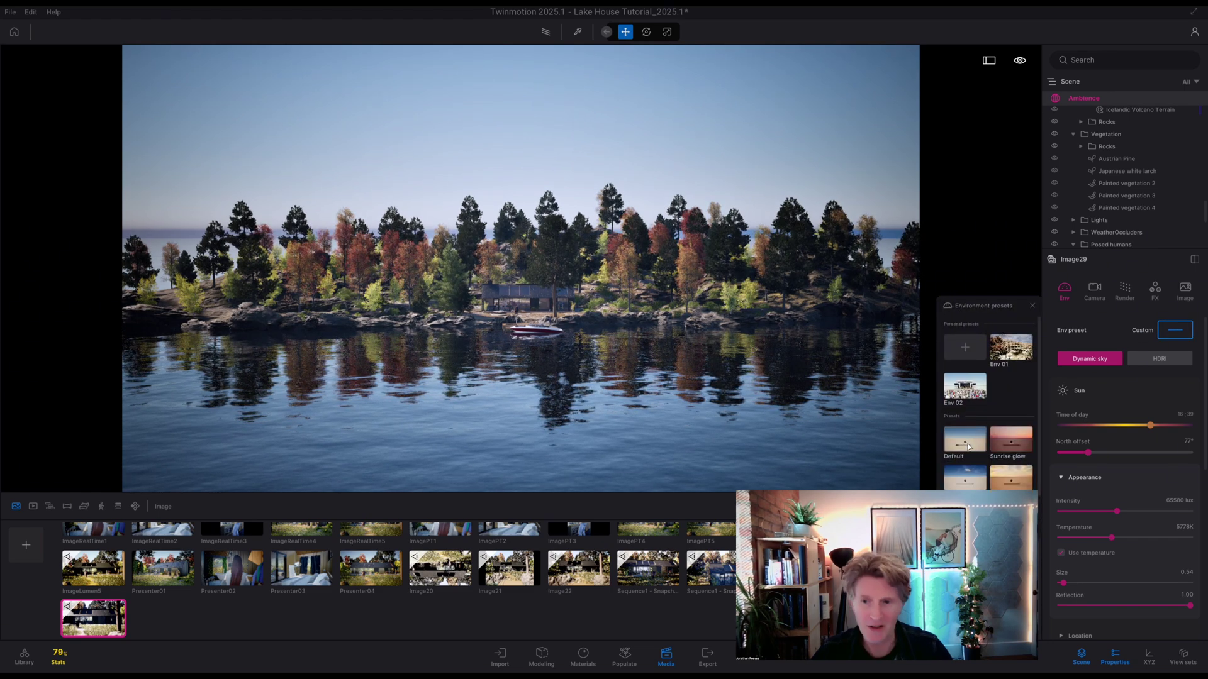
left_click(967, 444)
left_click(969, 480)
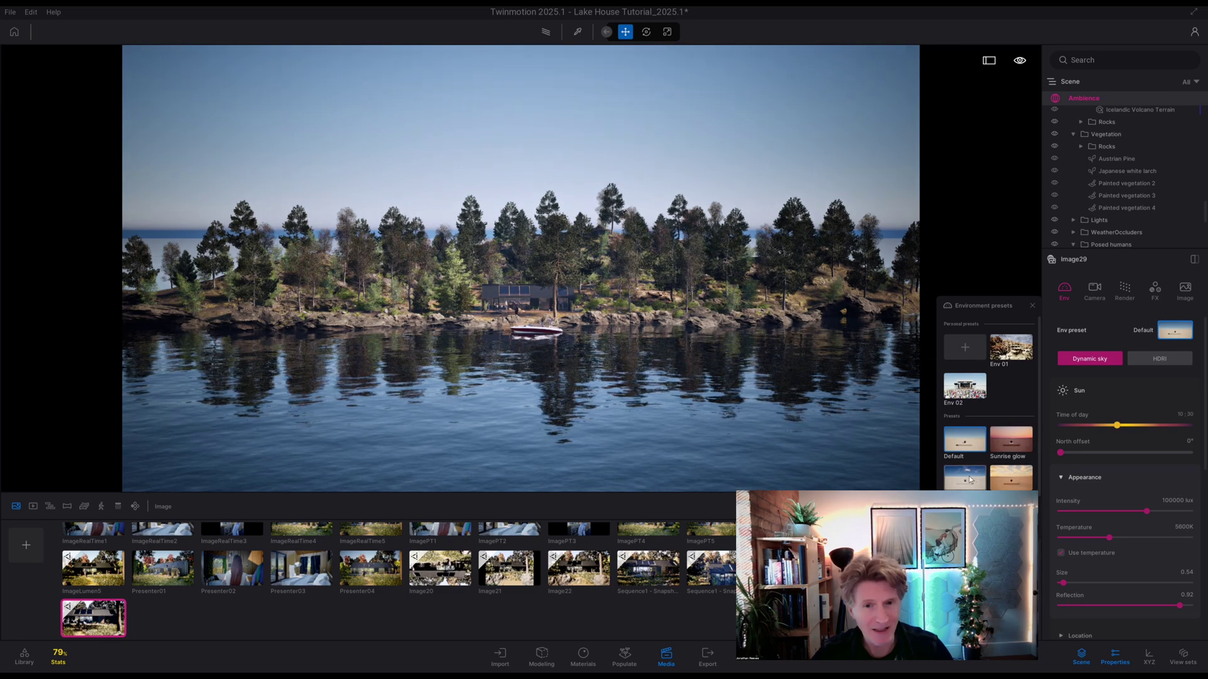
left_click(1012, 482)
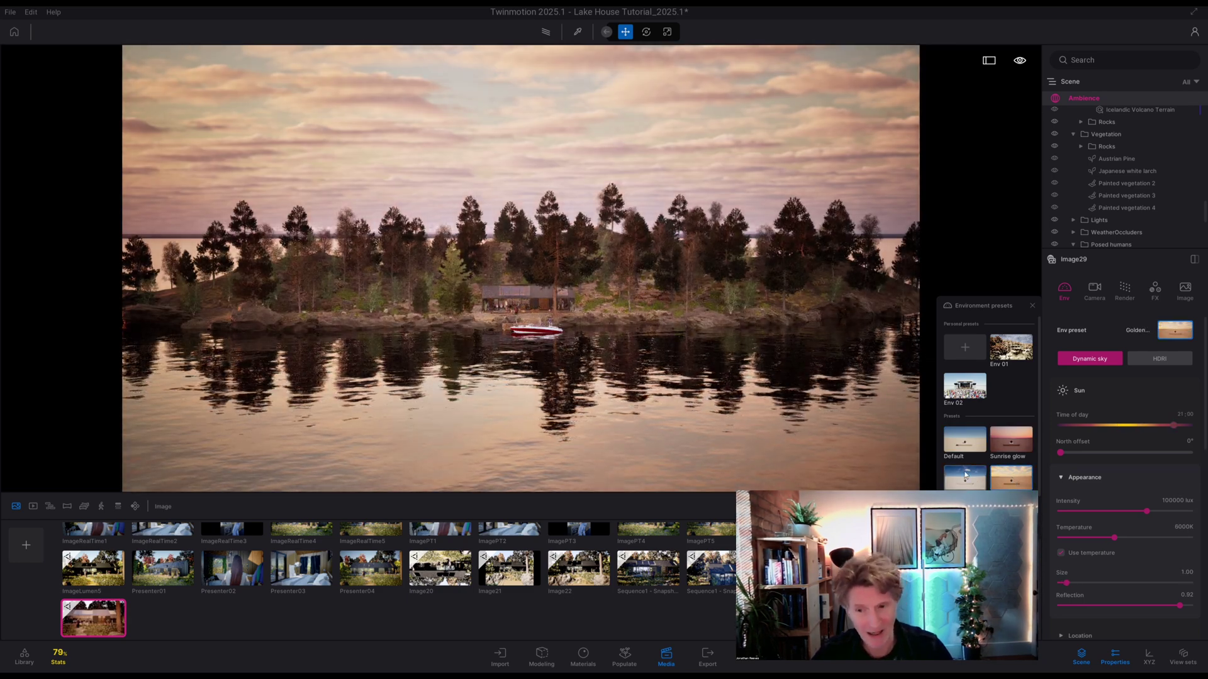
key("w")
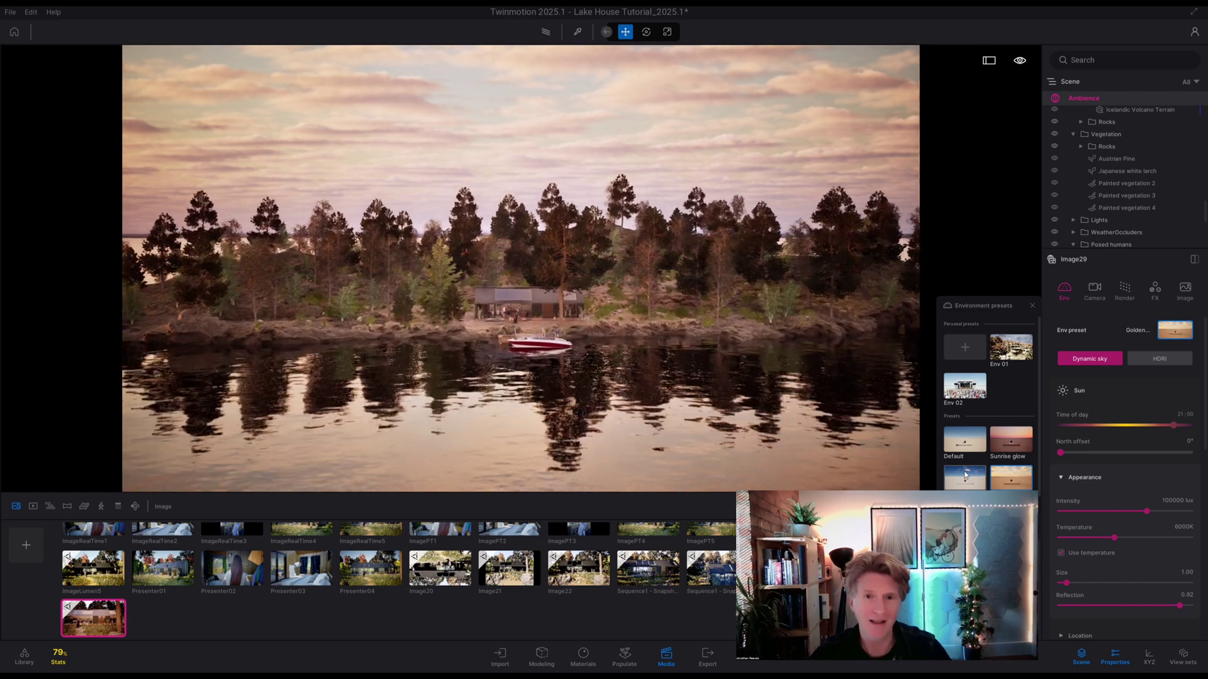
key("w")
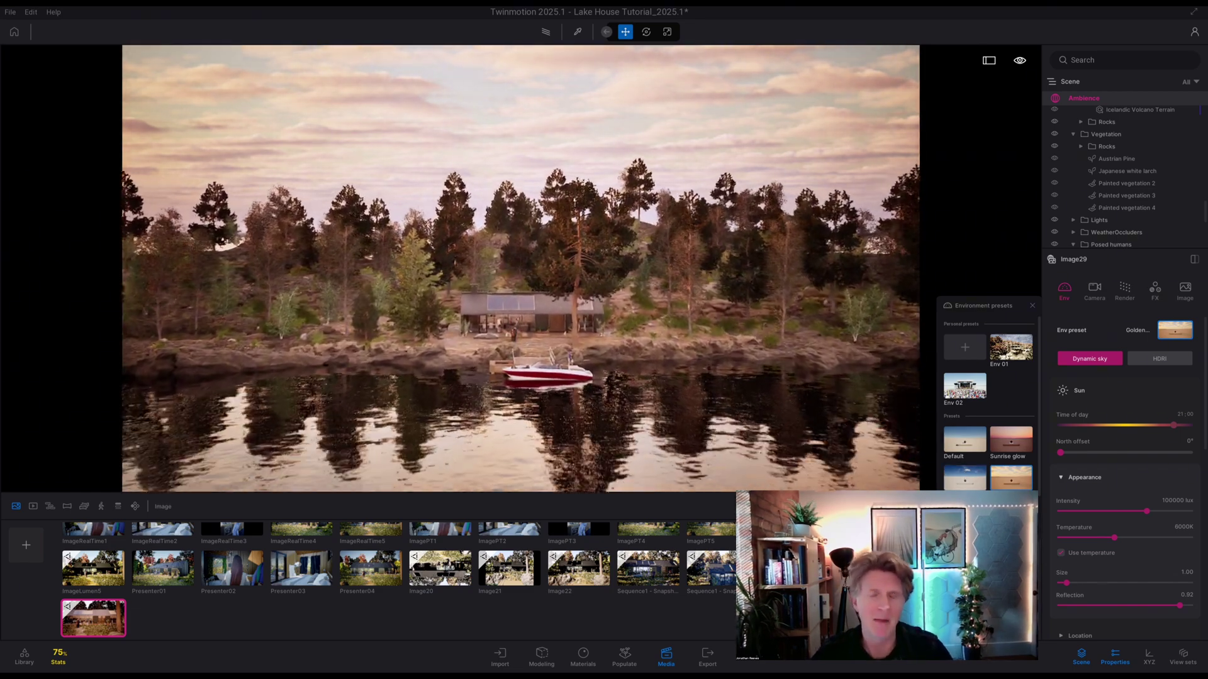
Step: Try the Rainy day environment preset on the image and bring the camera closer to the red boat
left_click(1011, 517)
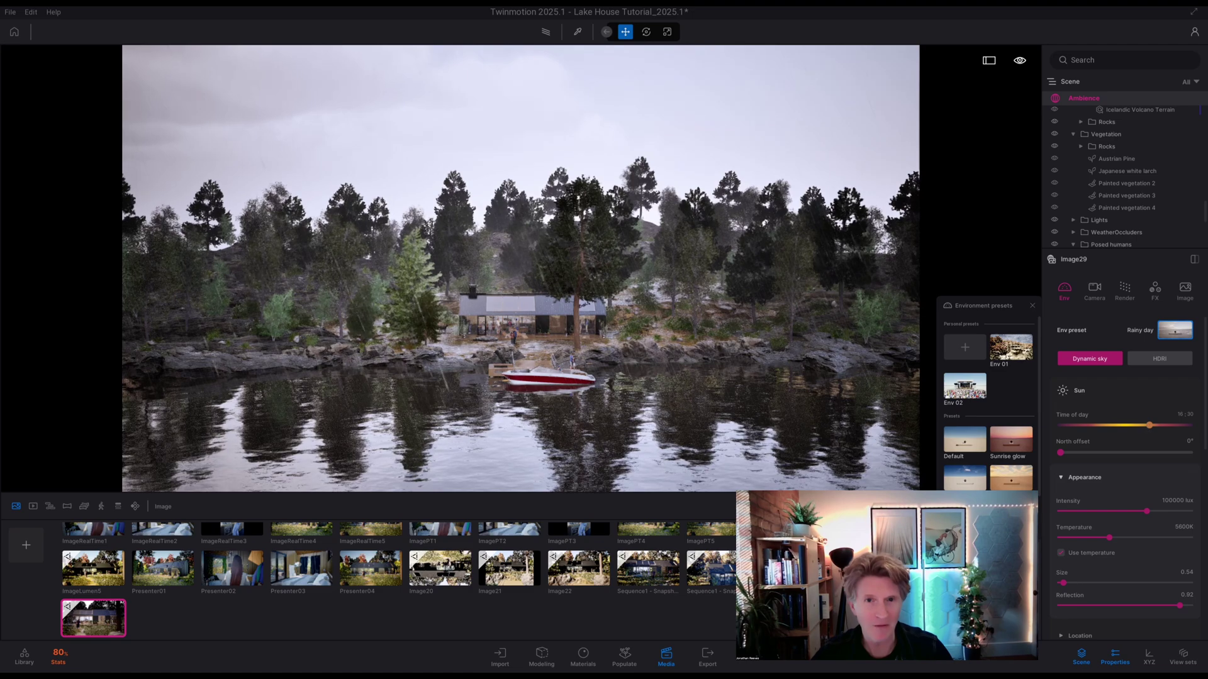
key("Up")
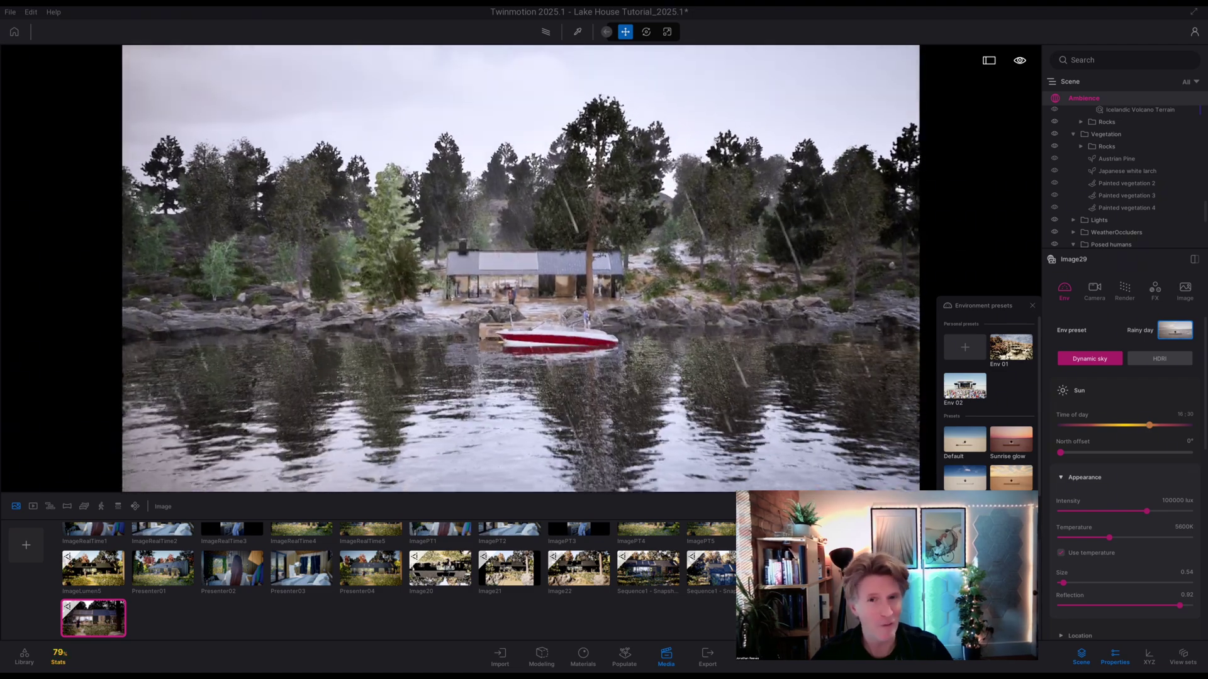
key("Up")
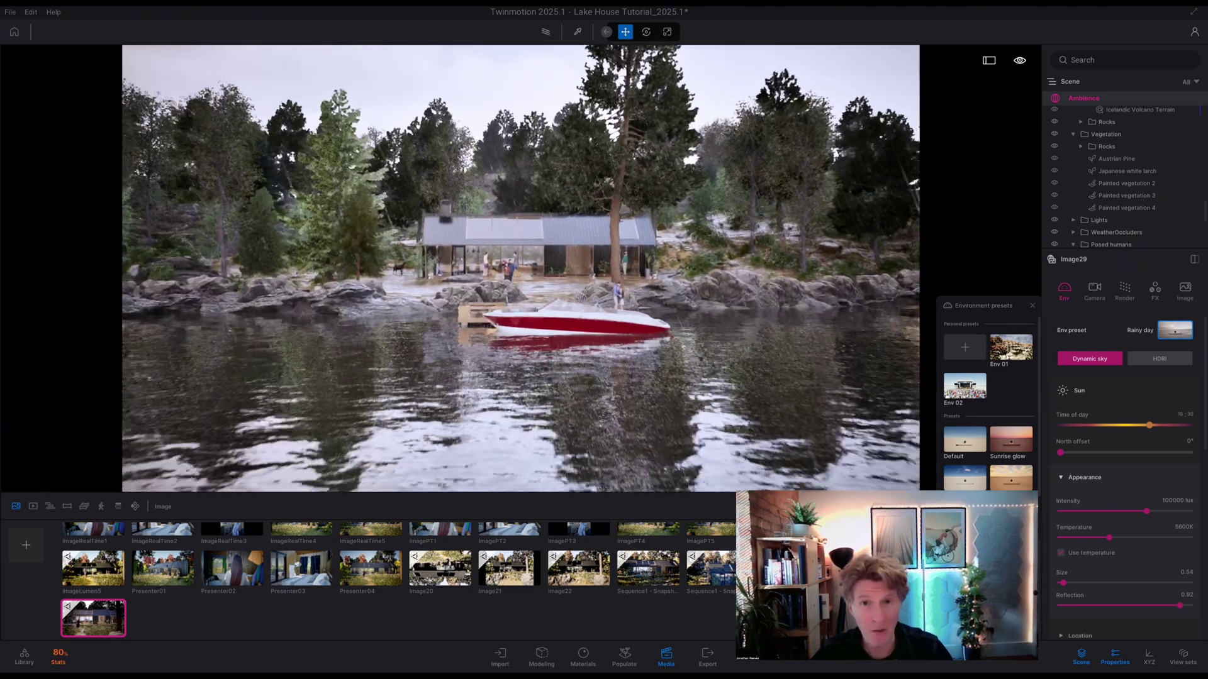
Step: Try the Fogbound, Mars and Lunar environment presets on the image
left_click(964, 556)
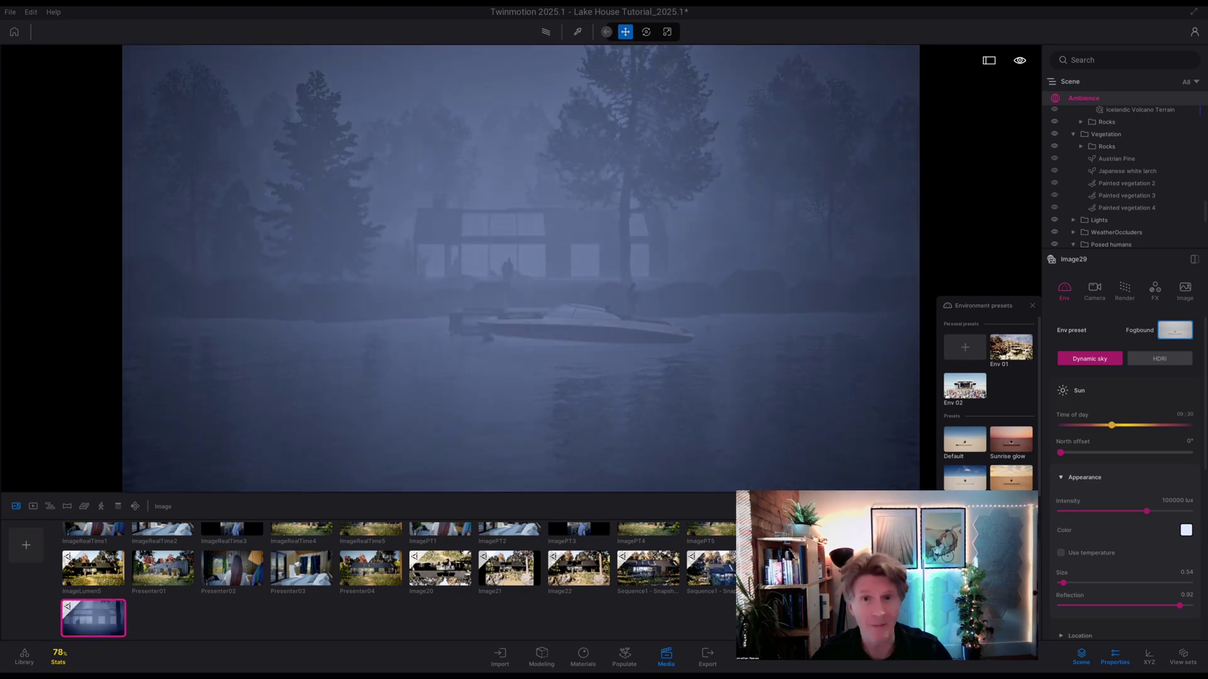
scroll(987, 402, "down", 2)
left_click(964, 510)
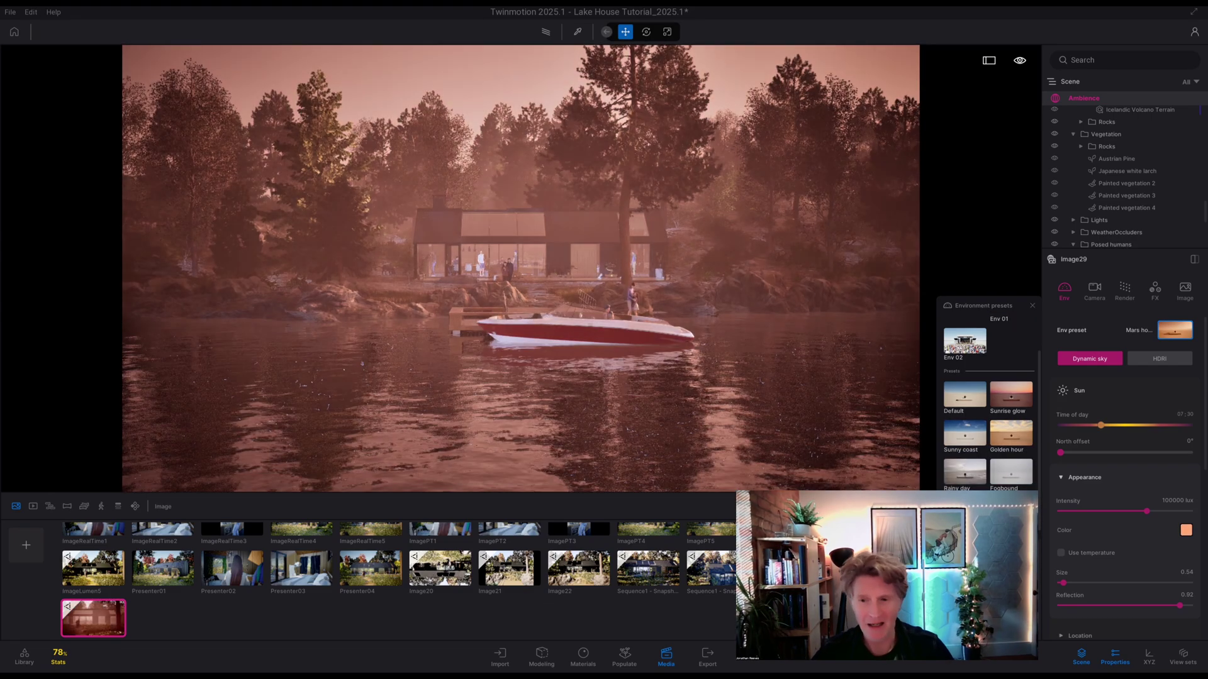
left_click(1011, 510)
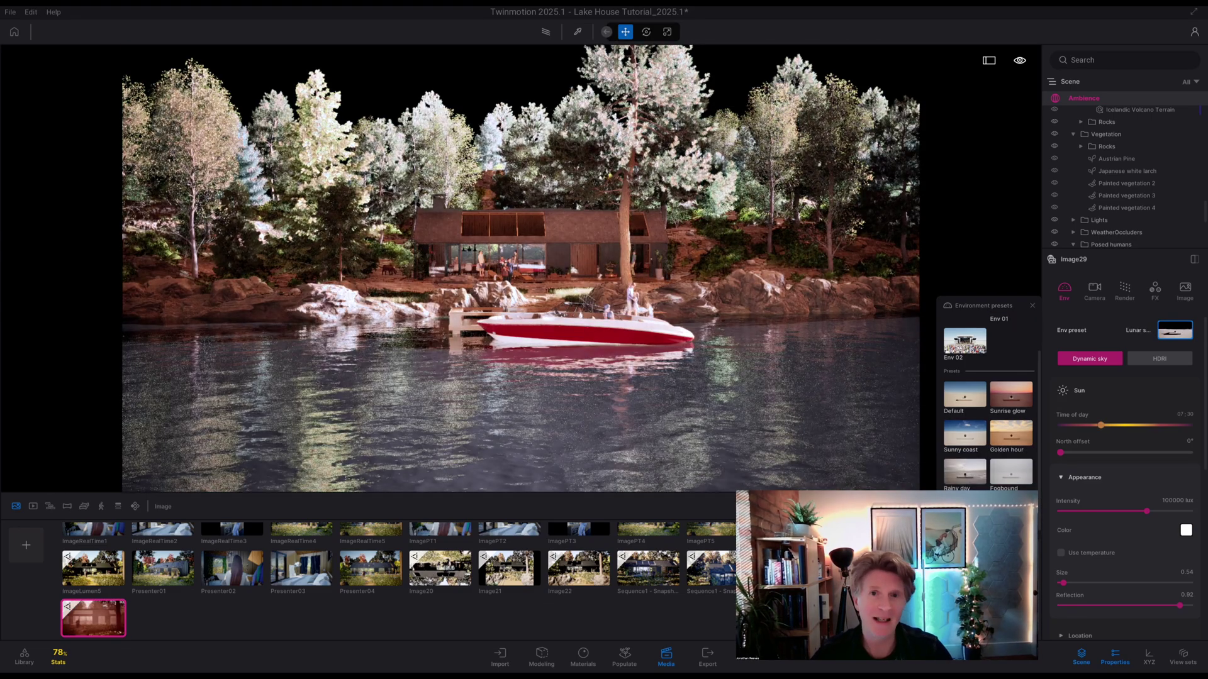
Step: Apply the Sunny coast environment preset to the image and frame the lake house from low over the water with more sky above
left_click(968, 432)
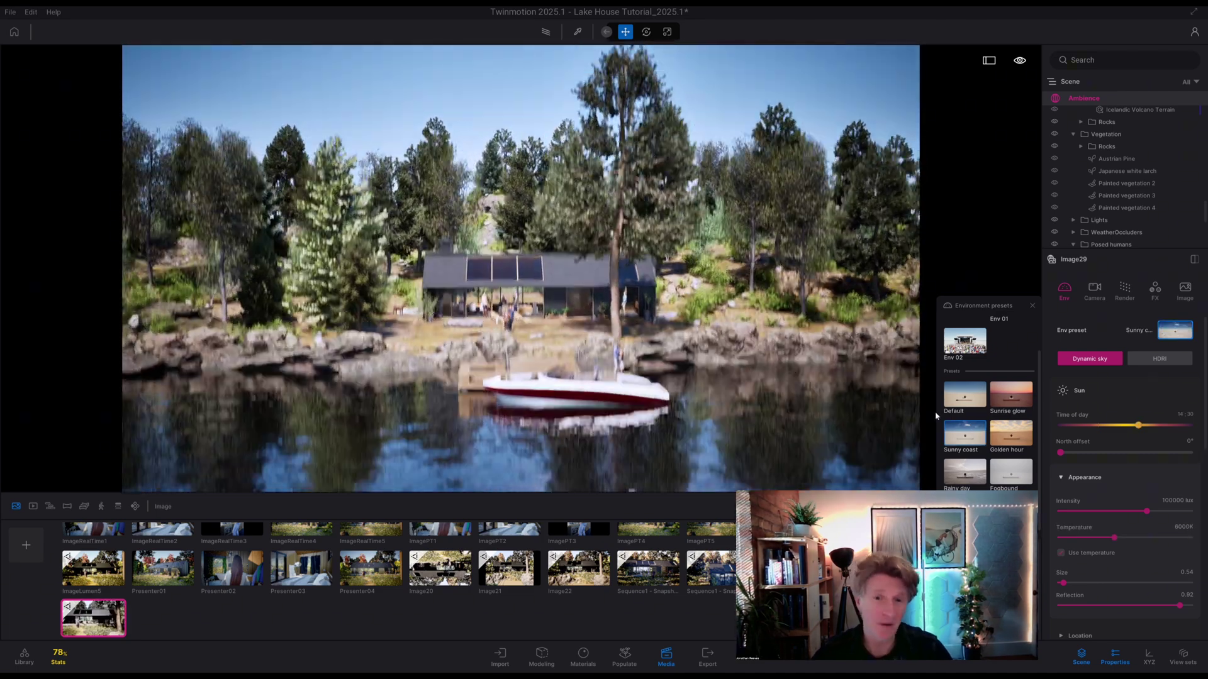
key("e")
right_click_drag(811, 415, 811, 352)
key("q")
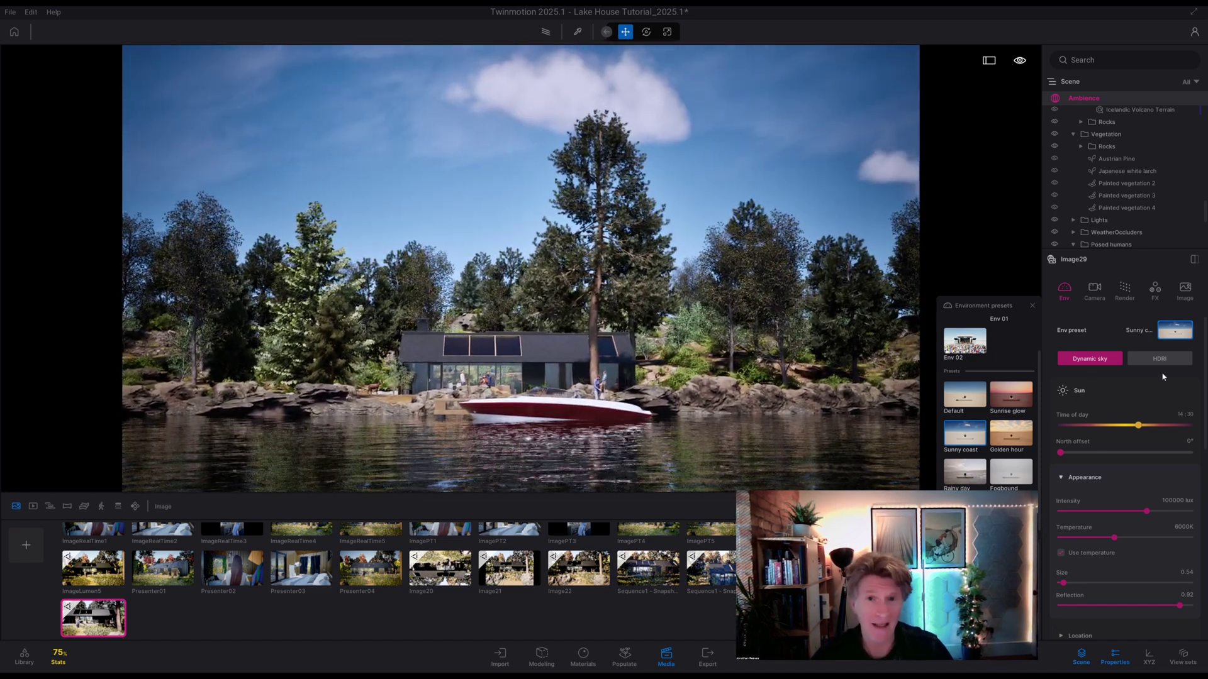
Step: Switch the image's clouds from volumetric to 2D
scroll(1114, 434, "down", 8)
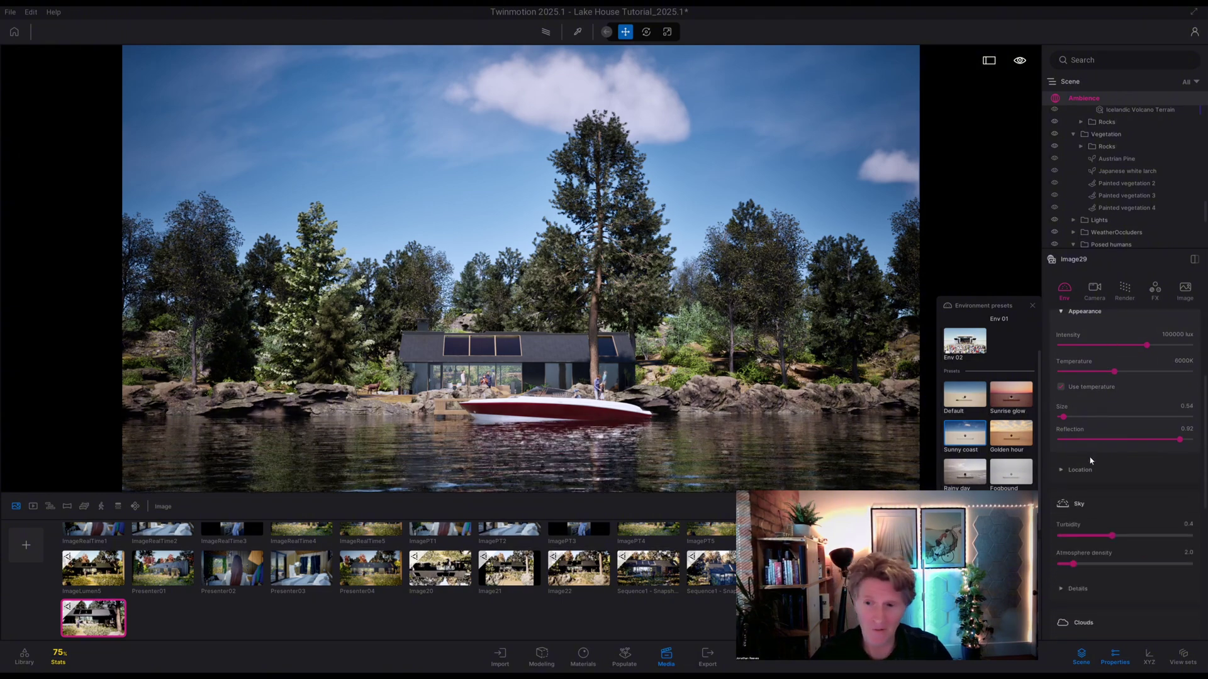
scroll(1092, 510, "down", 2)
left_click(1064, 514)
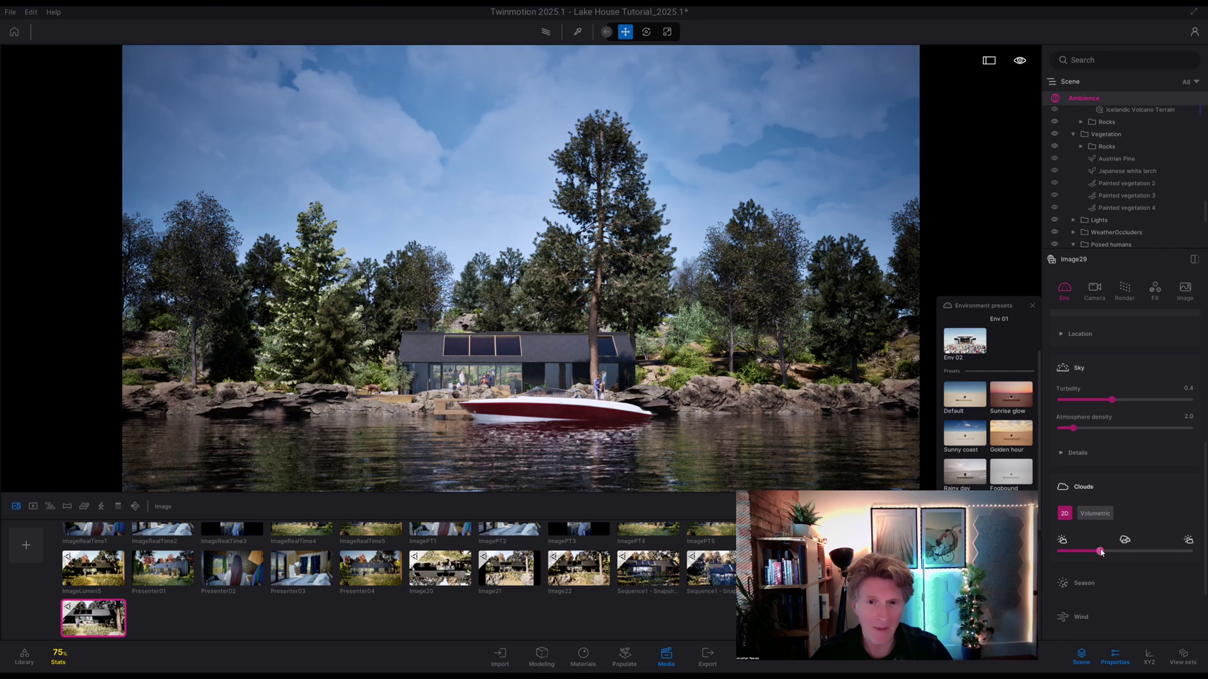
Step: Increase the cloud coverage slightly and switch the image's clouds back to volumetric, viewing the lake house from farther away
mouse_move(1099, 551)
left_mouse_down()
mouse_move(1170, 542)
mouse_move(1110, 549)
left_mouse_up()
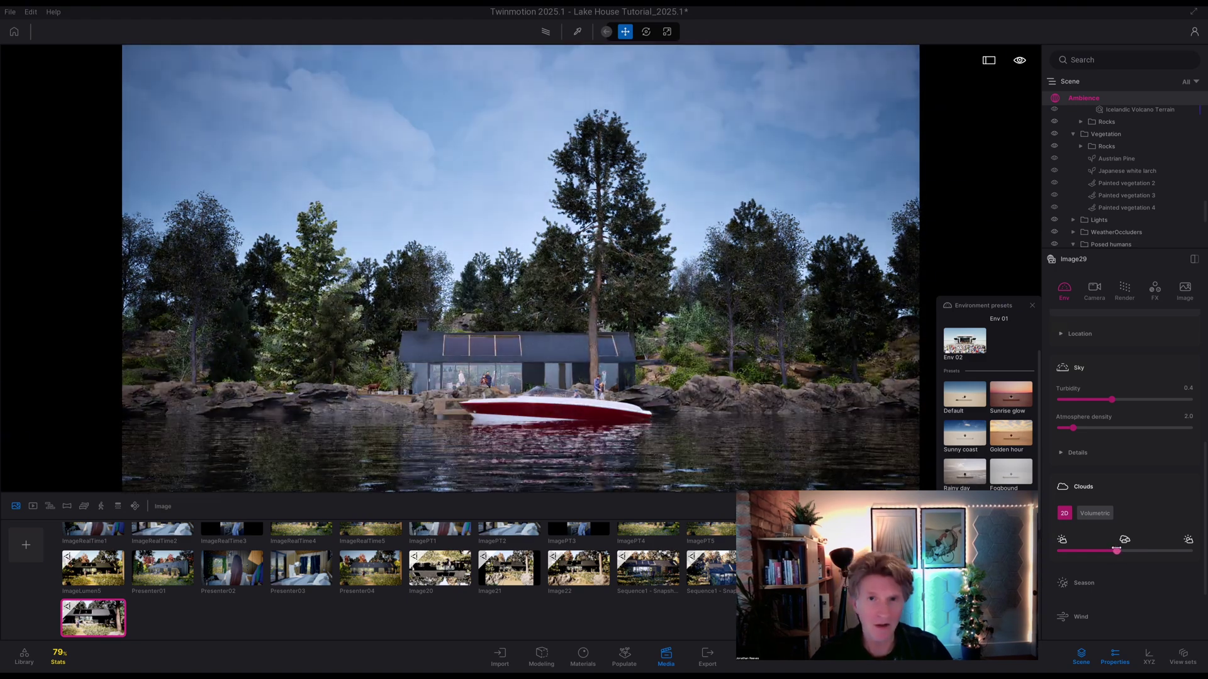
left_click(1094, 514)
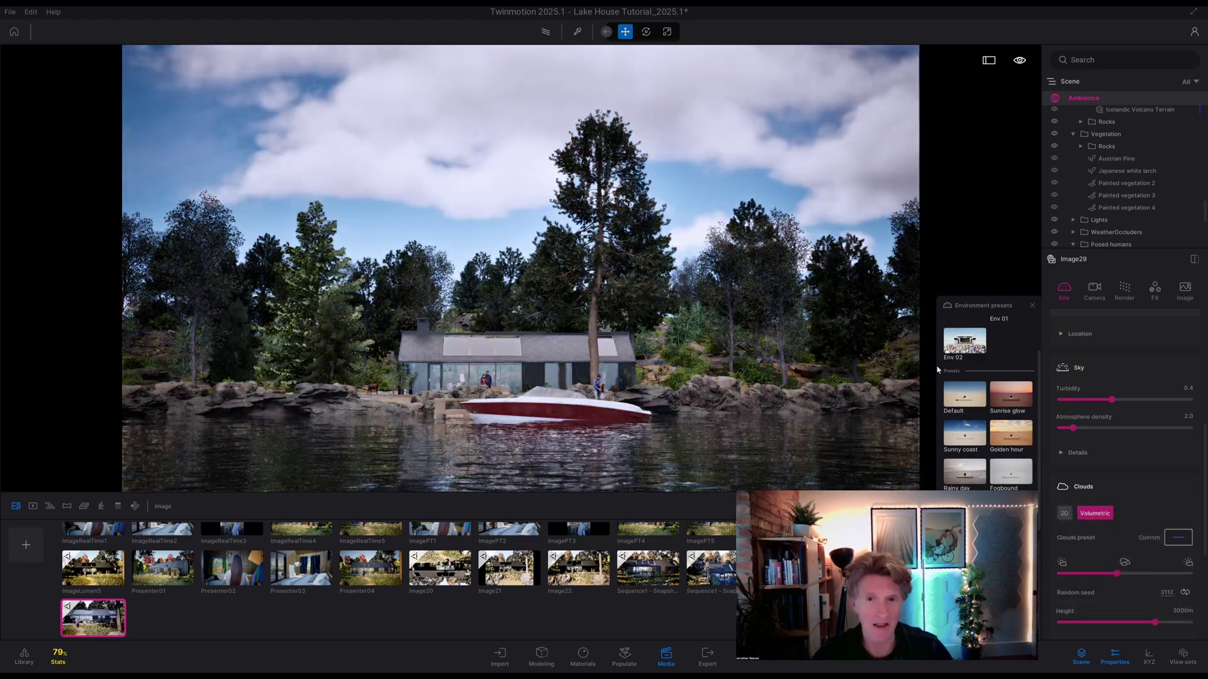
key("s")
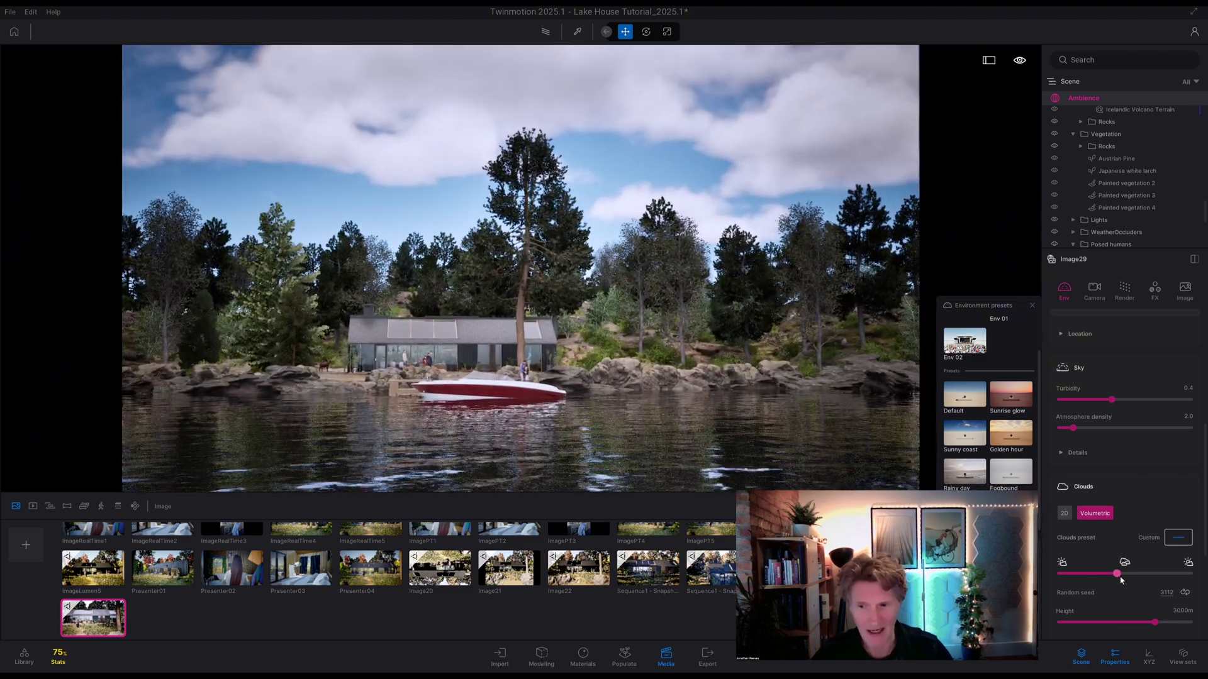
Step: Lower the volumetric clouds' height to about 1800 m and reduce their vertical extent to 0%
scroll(1122, 605, "down", 2)
left_click_drag(1154, 562, 1059, 568)
left_click(1075, 584)
scroll(1076, 580, "down", 2)
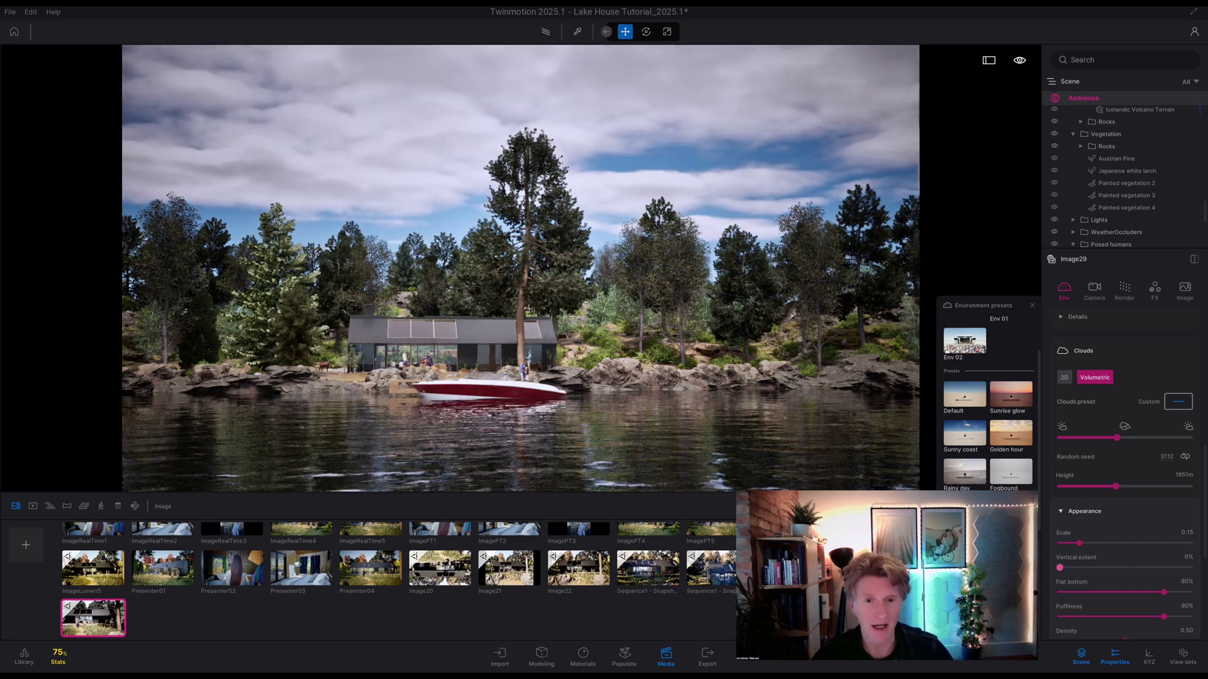
Step: Set the clouds' flat bottom to 100%, puffiness to about 56%, density to 0.05 and vertical extent to 20%
left_click_drag(1123, 591, 1132, 617)
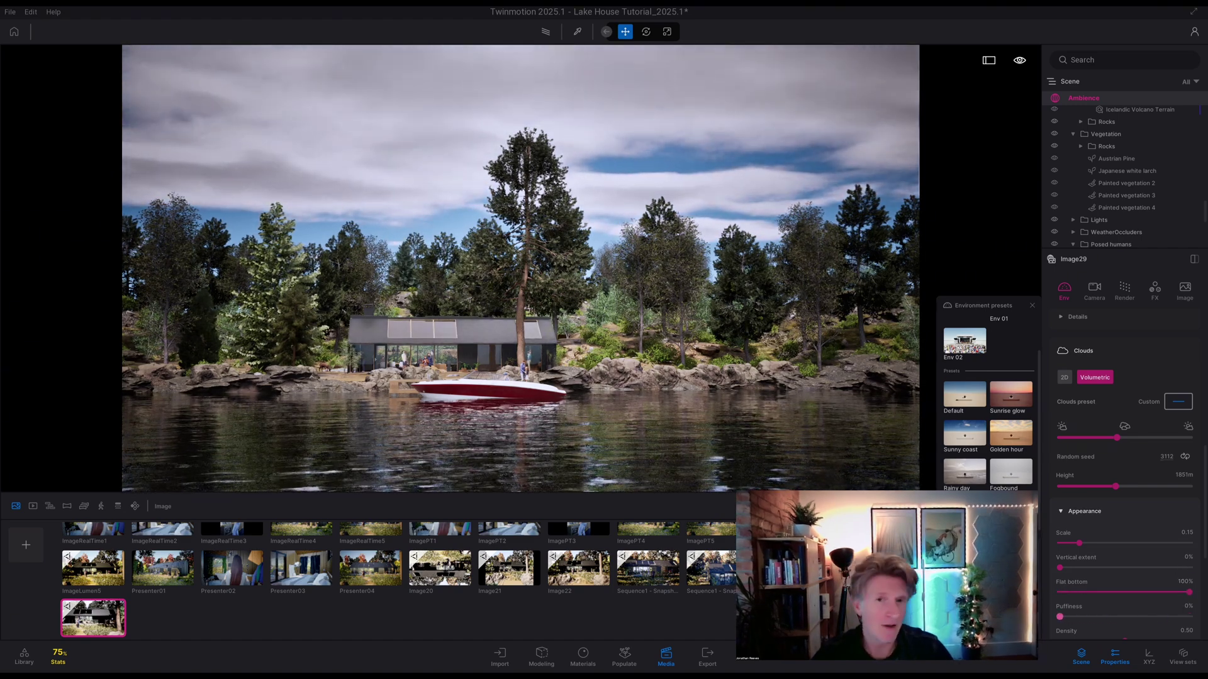
scroll(1117, 603, "down", 2)
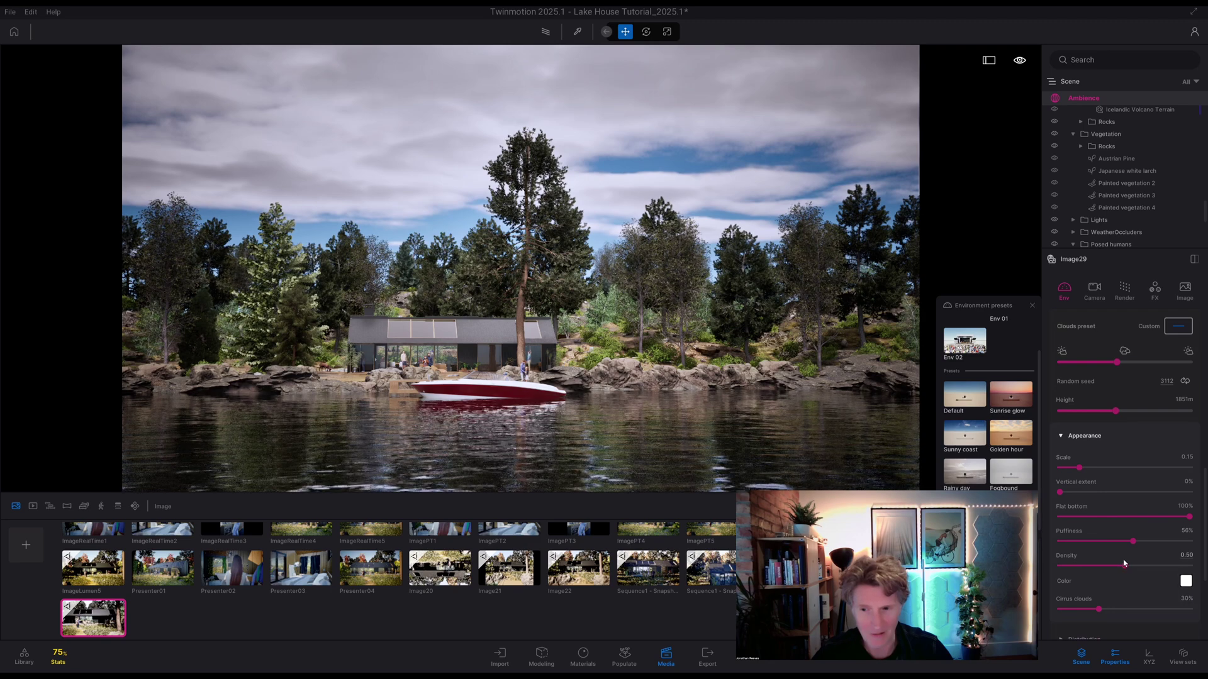
left_click_drag(1124, 565, 1065, 566)
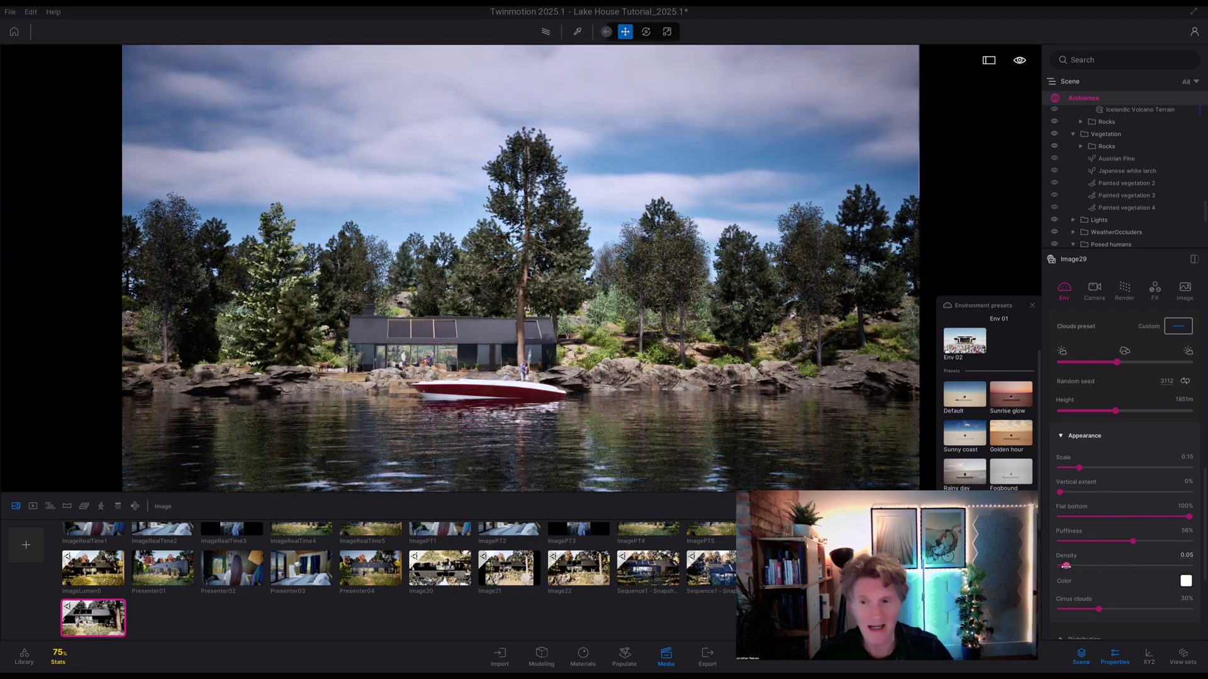
left_click_drag(1060, 492, 1113, 492)
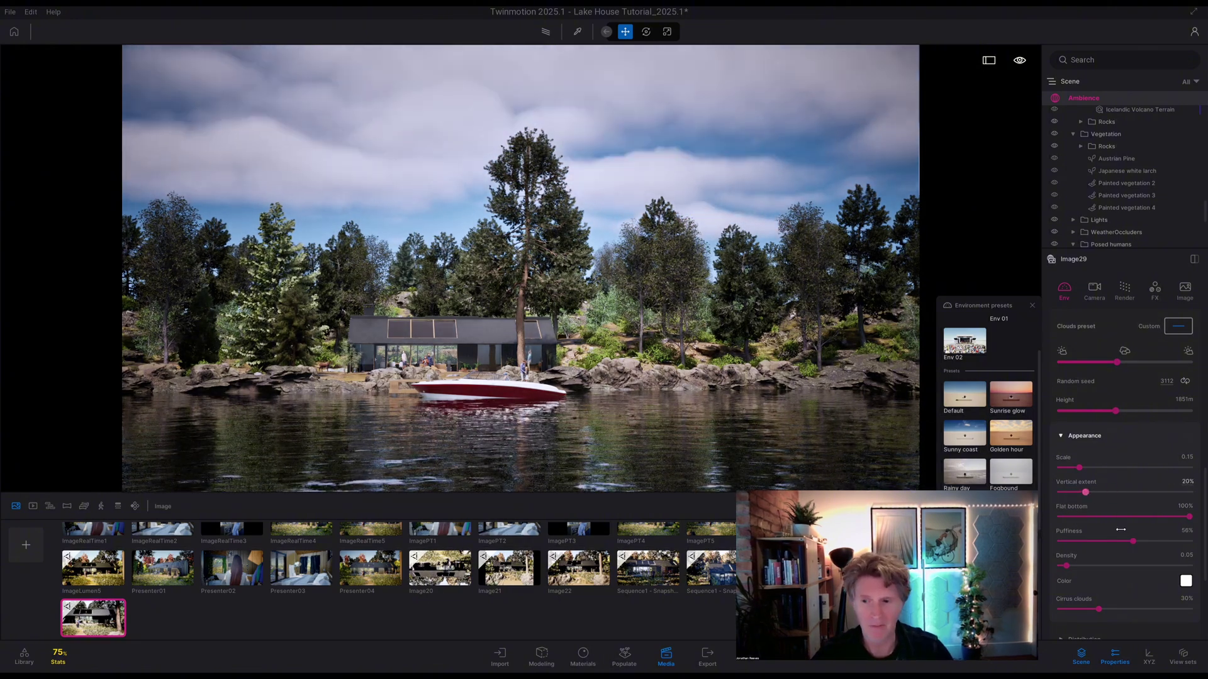